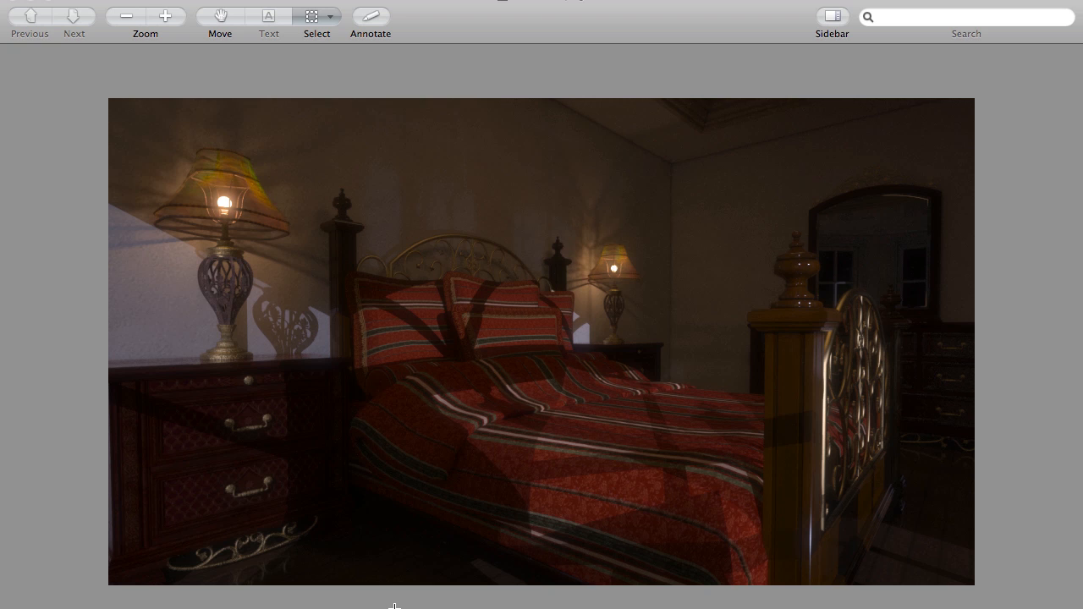
- Switch from the rendered bedroom image to DAZ Studio and display the scene in the Perspective View
key(super)
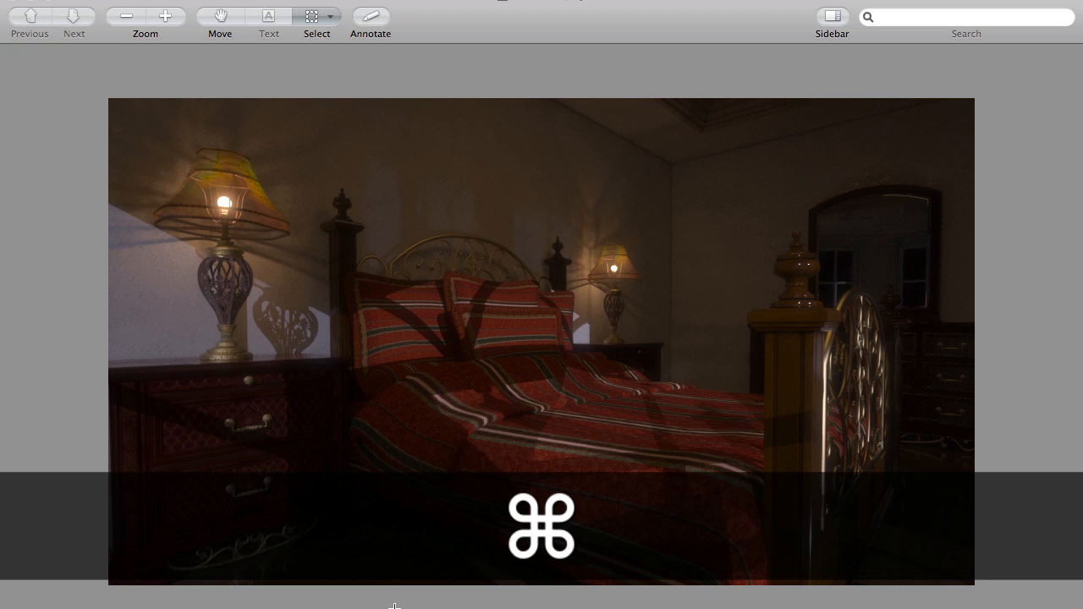
key(super+Tab)
key(super+Tab)
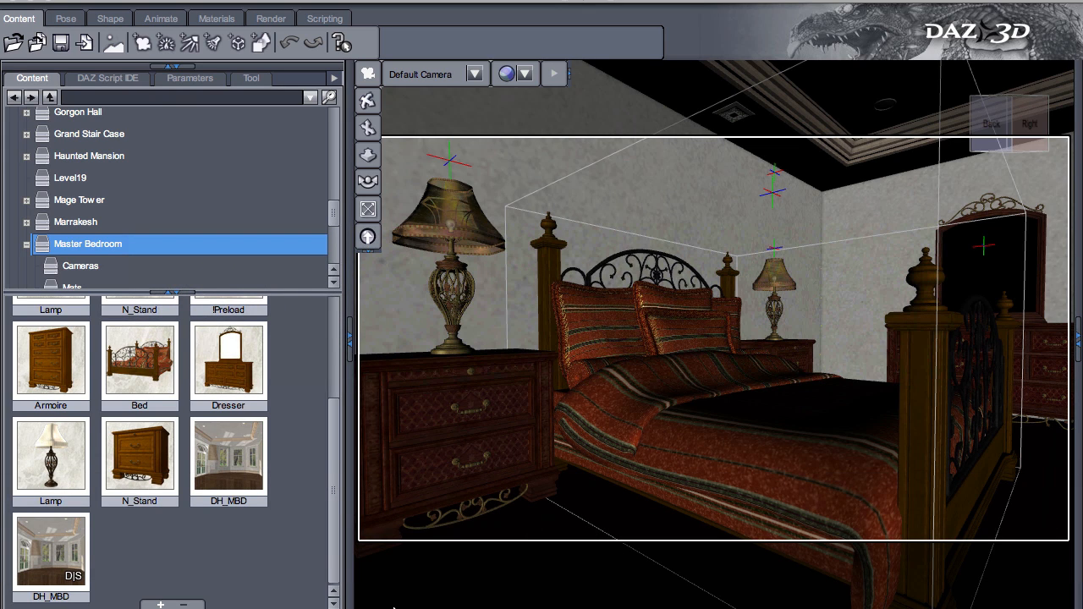
click(452, 230)
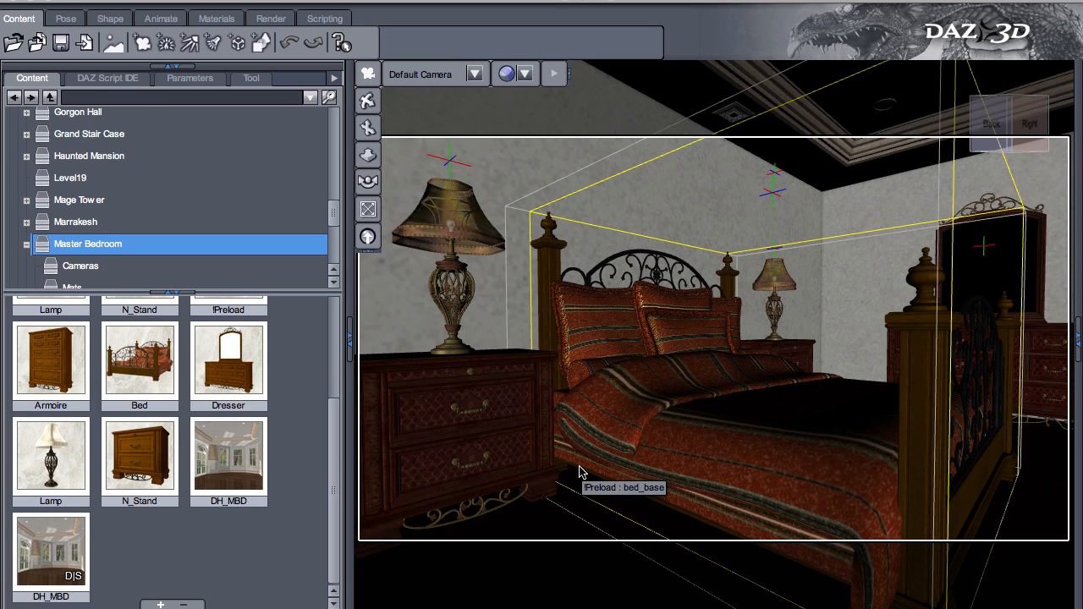
click(423, 74)
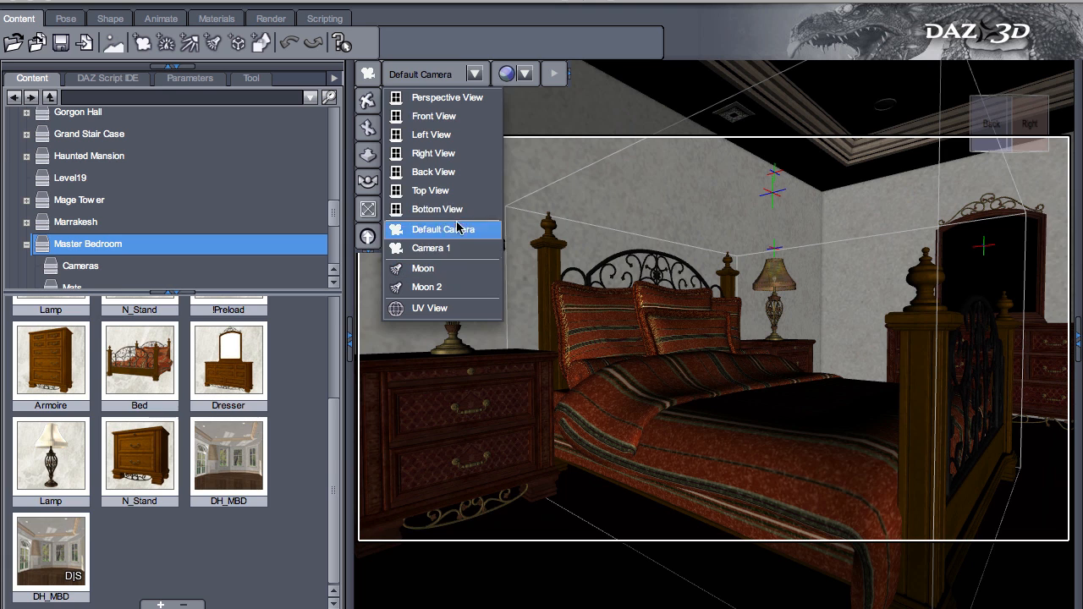
click(447, 97)
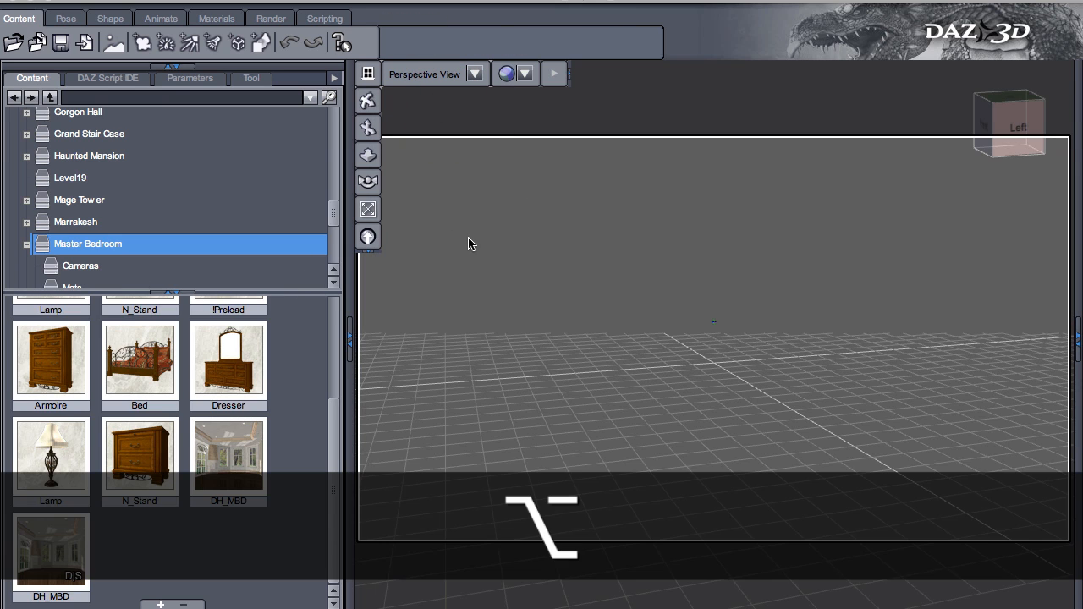
- Examine the bedside lamp from the front and then look down through its shade at the bulb
alt+drag(469, 239, 728, 303)
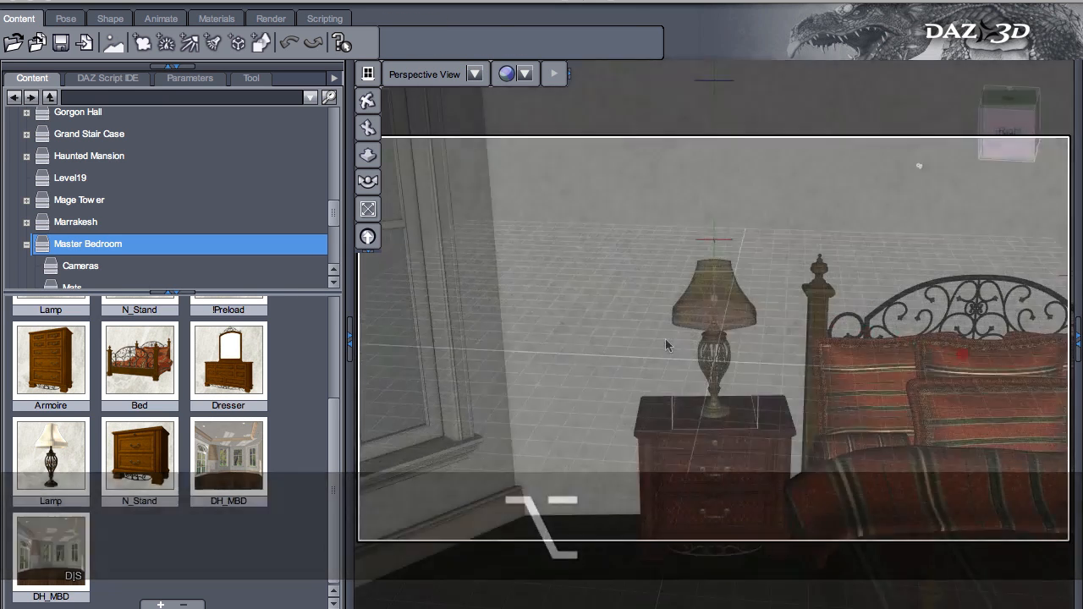
scroll(665, 338, up, 10)
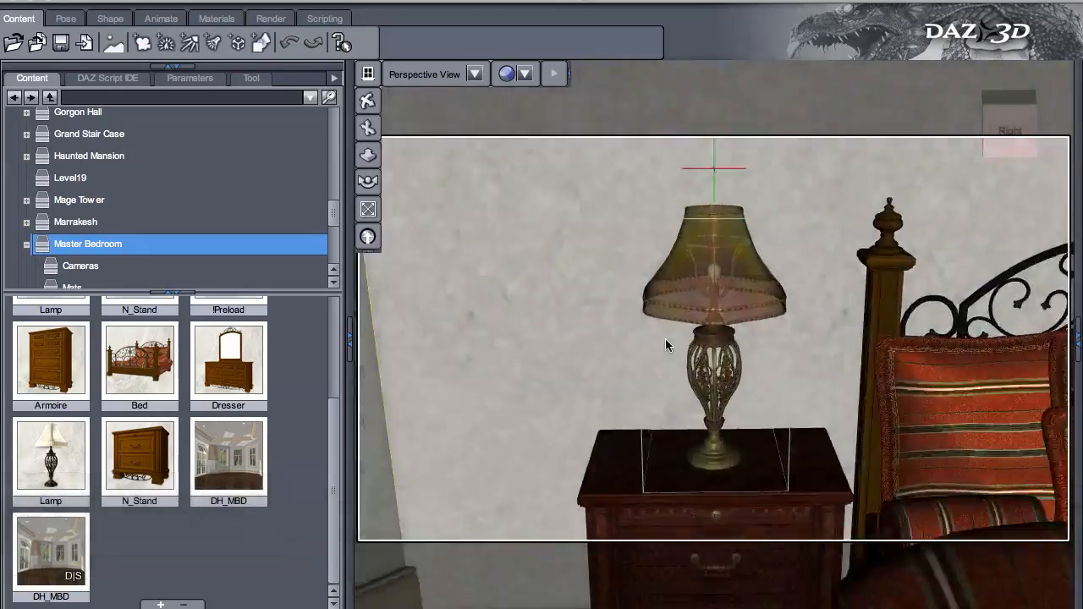
alt+drag(485, 273, 458, 548)
alt+drag(567, 270, 550, 454)
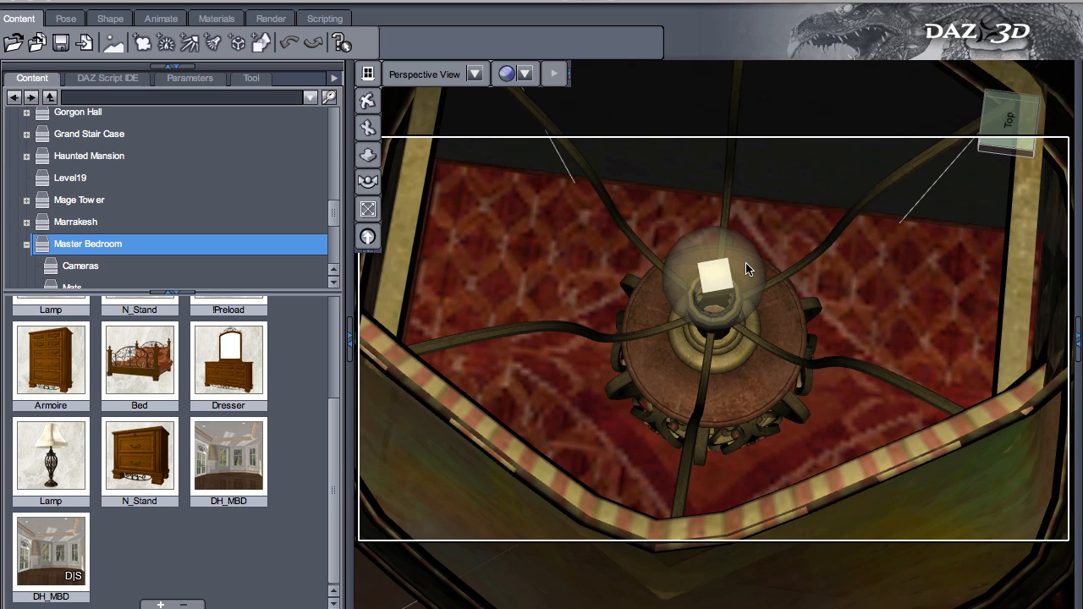
- Reveal the scene's object list and collapse the content library to enlarge the viewport
click(455, 387)
click(1078, 339)
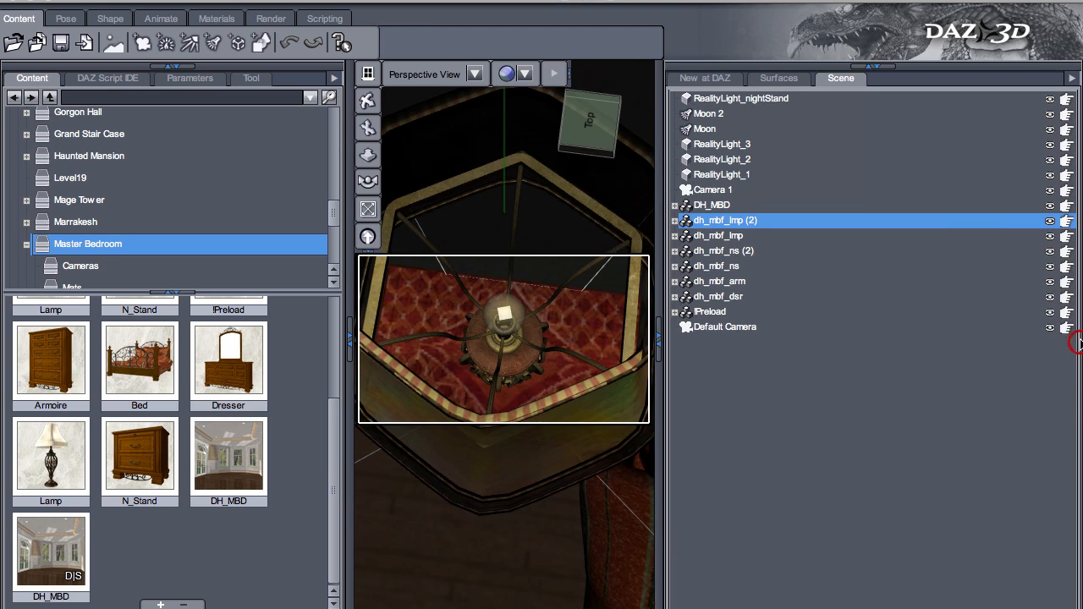
click(350, 339)
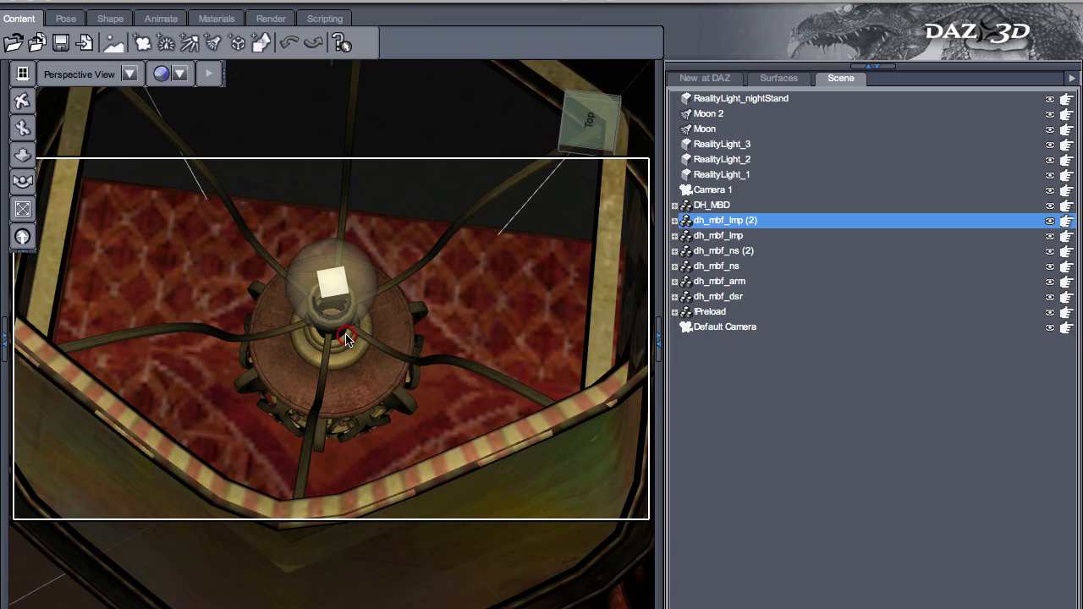
- Select and frame RealityLight_1 to examine its placement inside the lamp's bulb and shade from the side
click(724, 174)
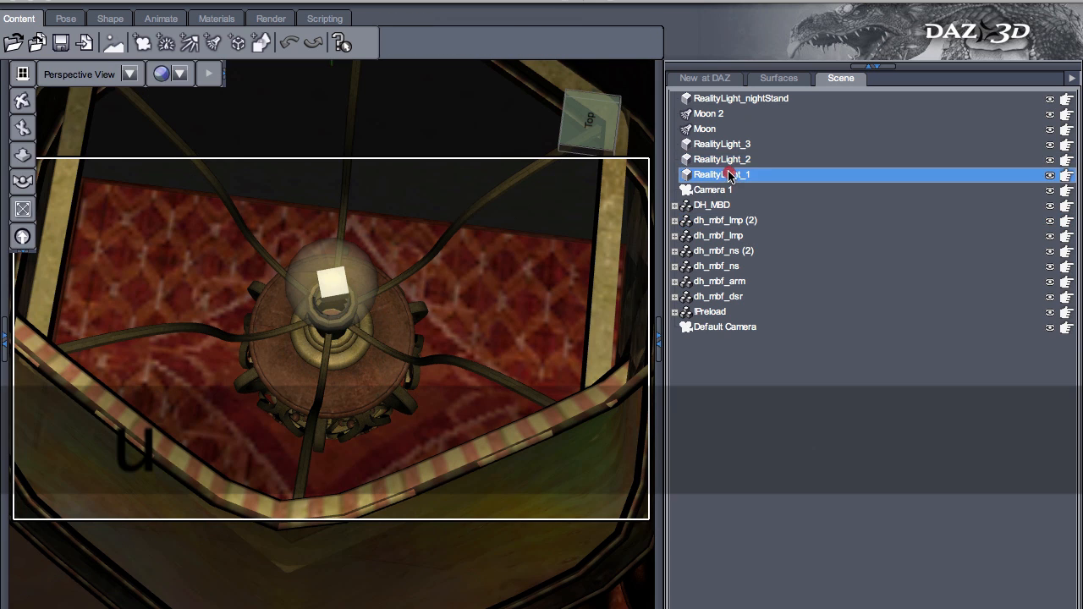
click(727, 161)
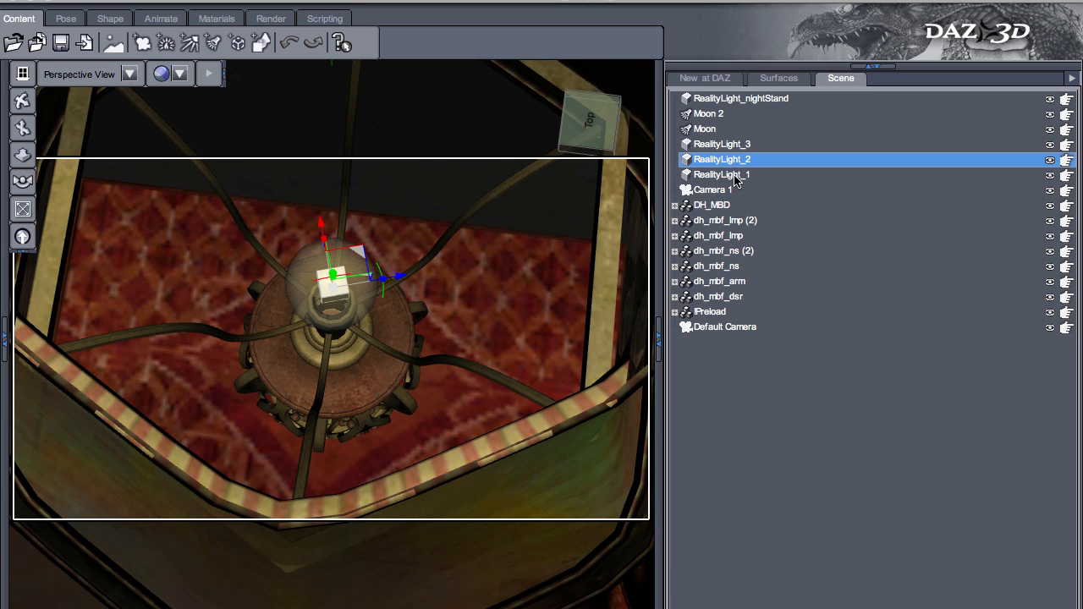
click(737, 176)
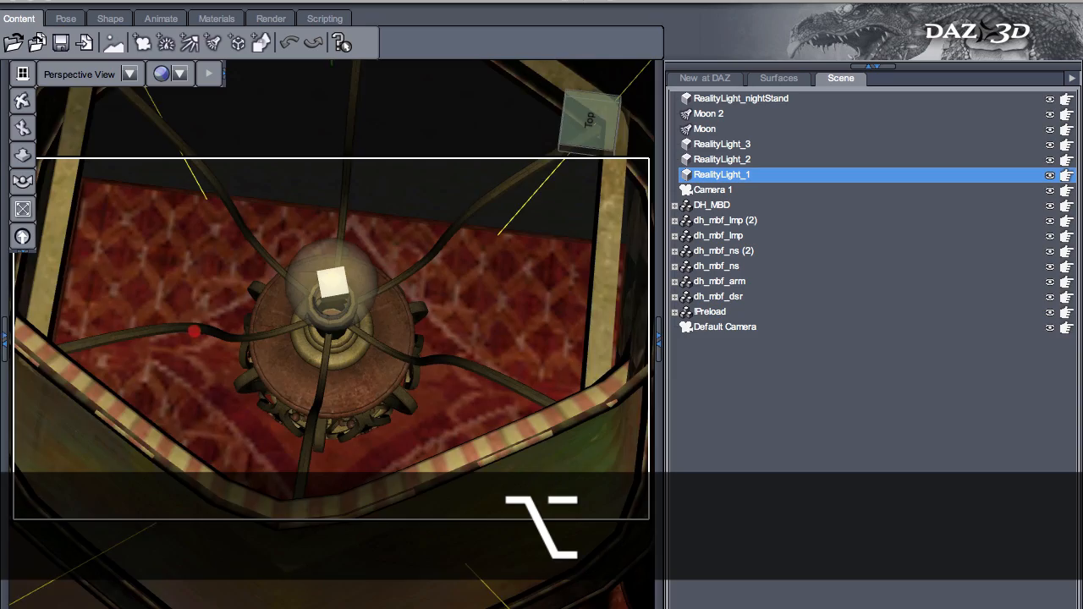
alt+drag(196, 330, 203, 254)
alt+drag(335, 289, 769, 178)
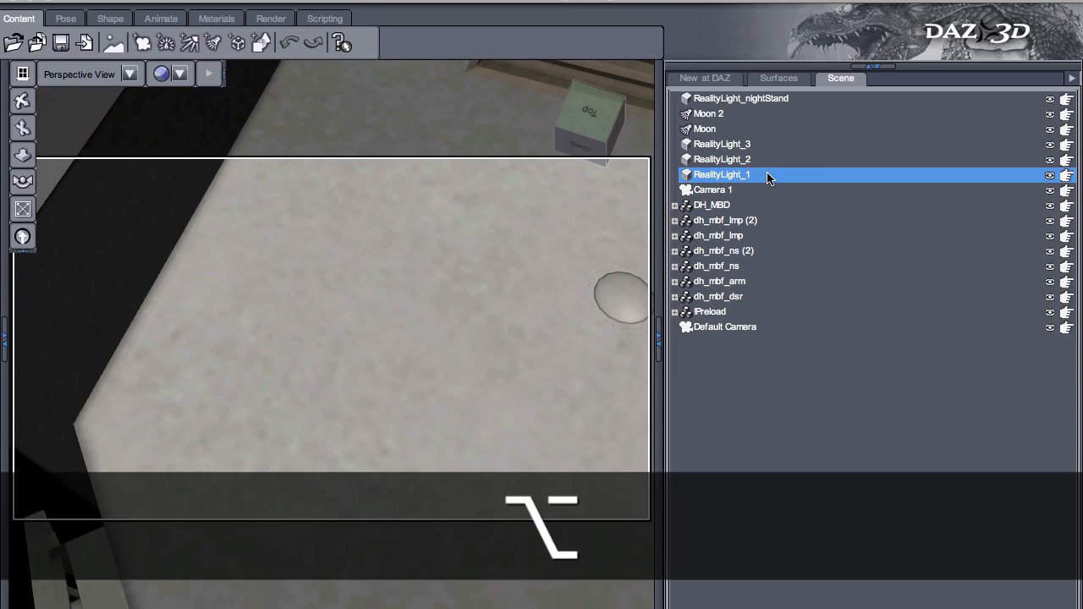
alt+drag(290, 416, 510, 164)
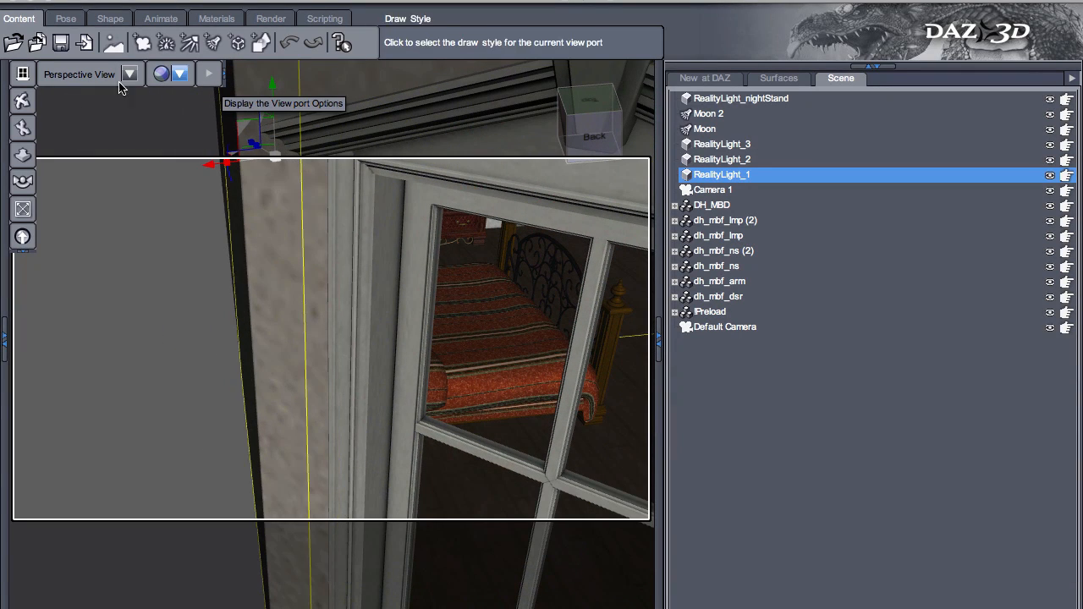
click(23, 209)
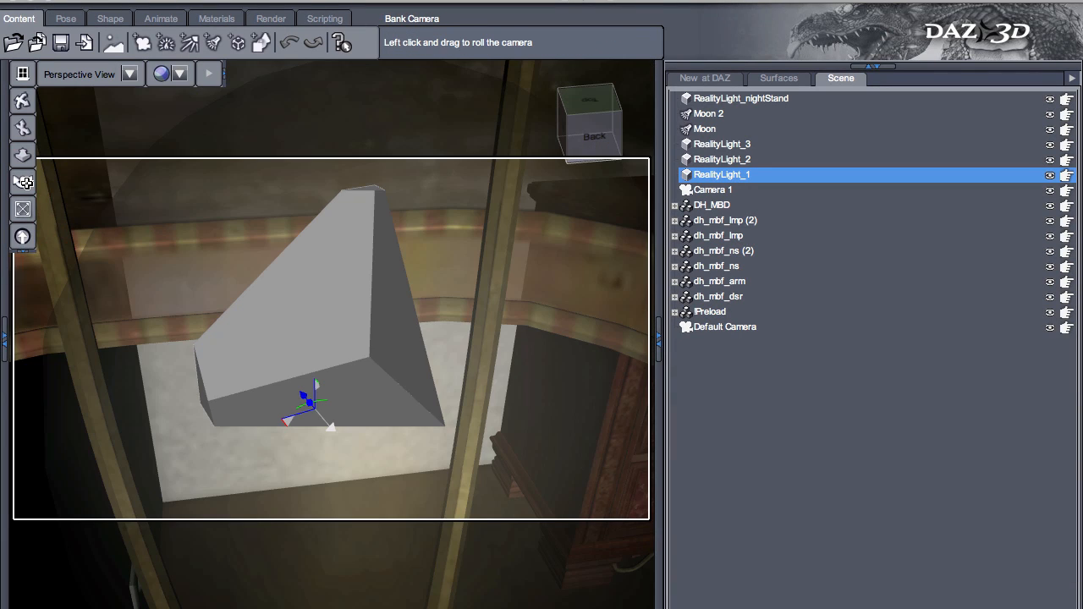
scroll(332, 338, down, 10)
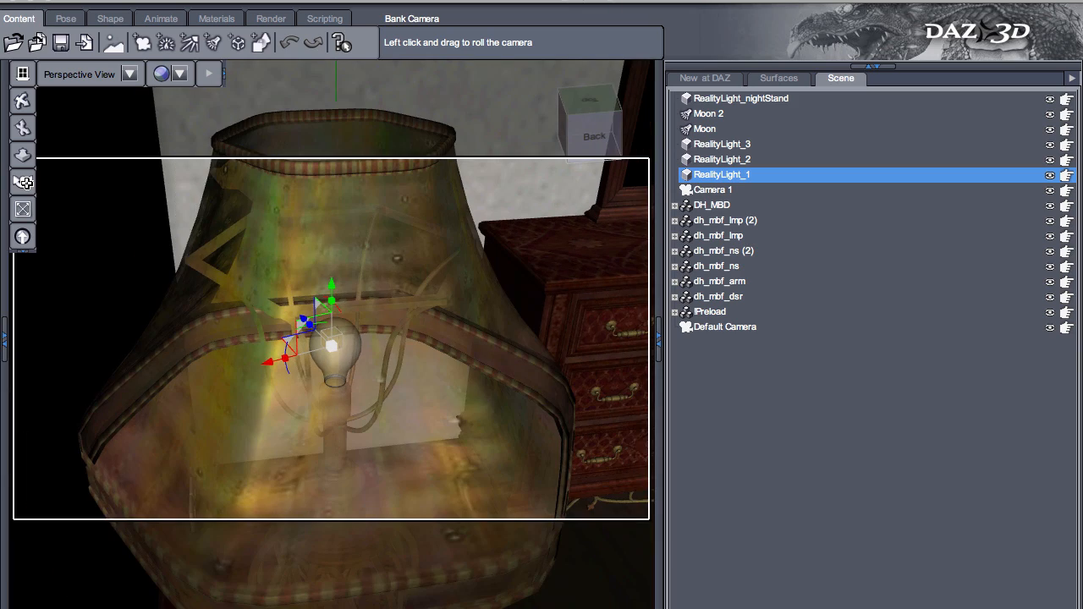
alt+drag(138, 314, 2, 298)
alt+drag(527, 386, 744, 358)
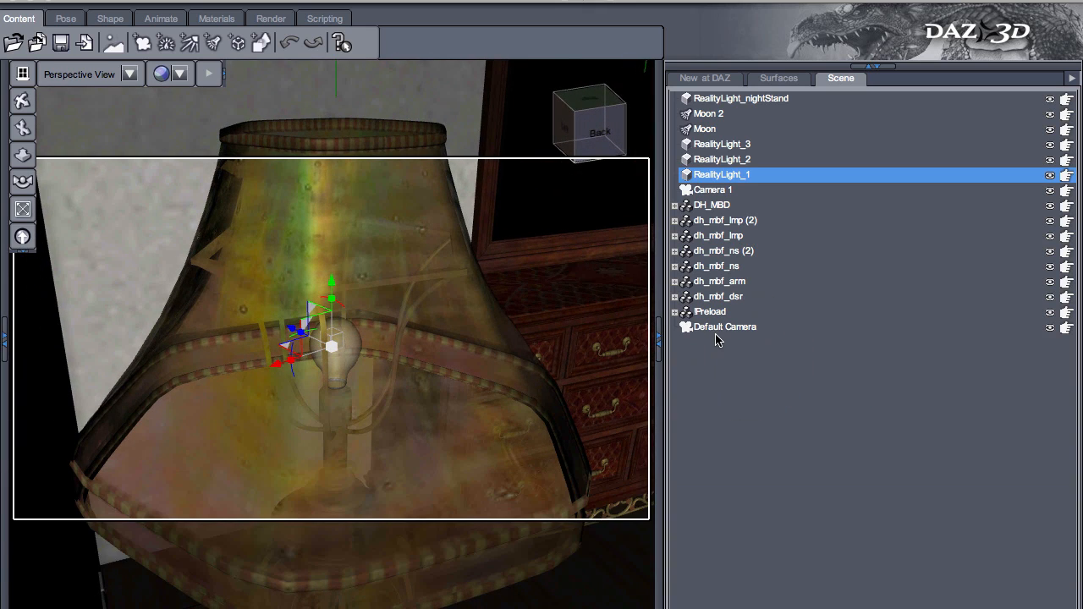
- Select and frame RealityLight_2, and examine its position in its lamp from the side and from above
click(726, 160)
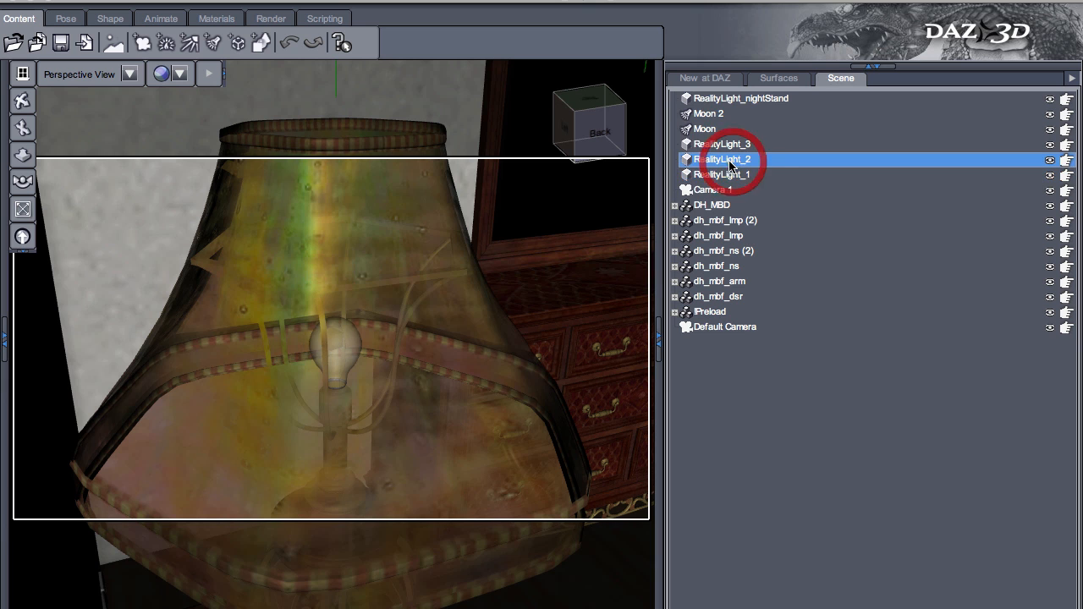
click(23, 209)
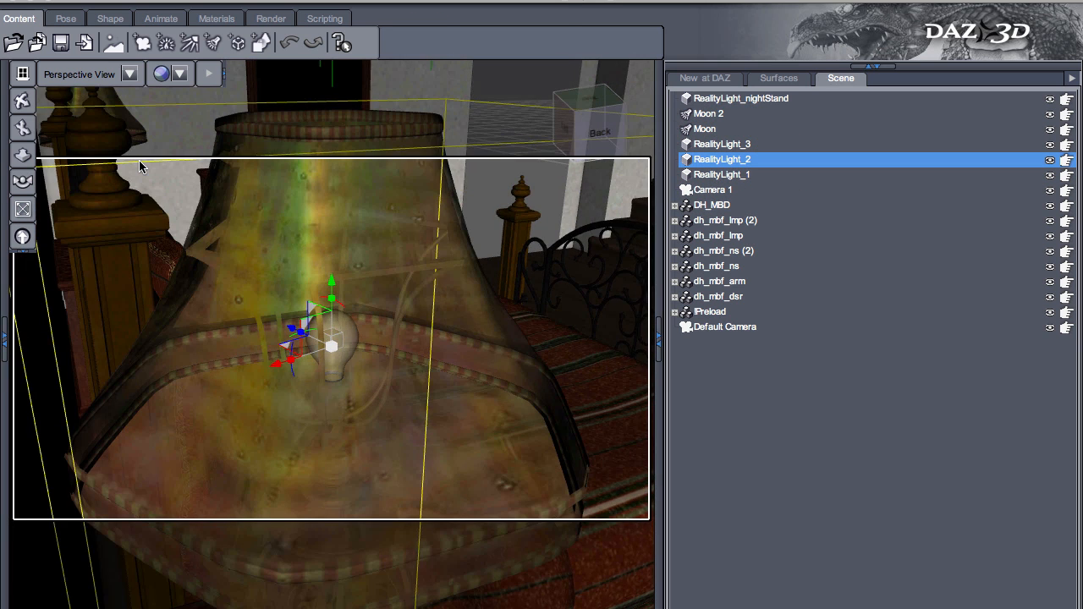
alt+drag(496, 369, 358, 350)
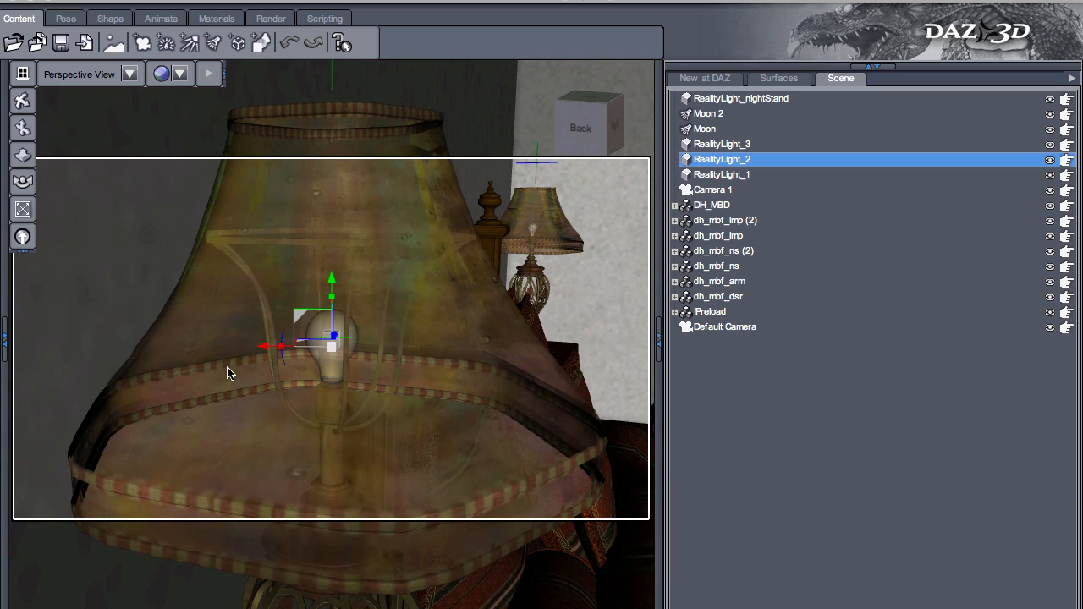
mouse_move(380, 242)
alt+mouse_down()
mouse_move(367, 466)
mouse_move(375, 452)
alt+mouse_up()
alt+drag(343, 341, 344, 450)
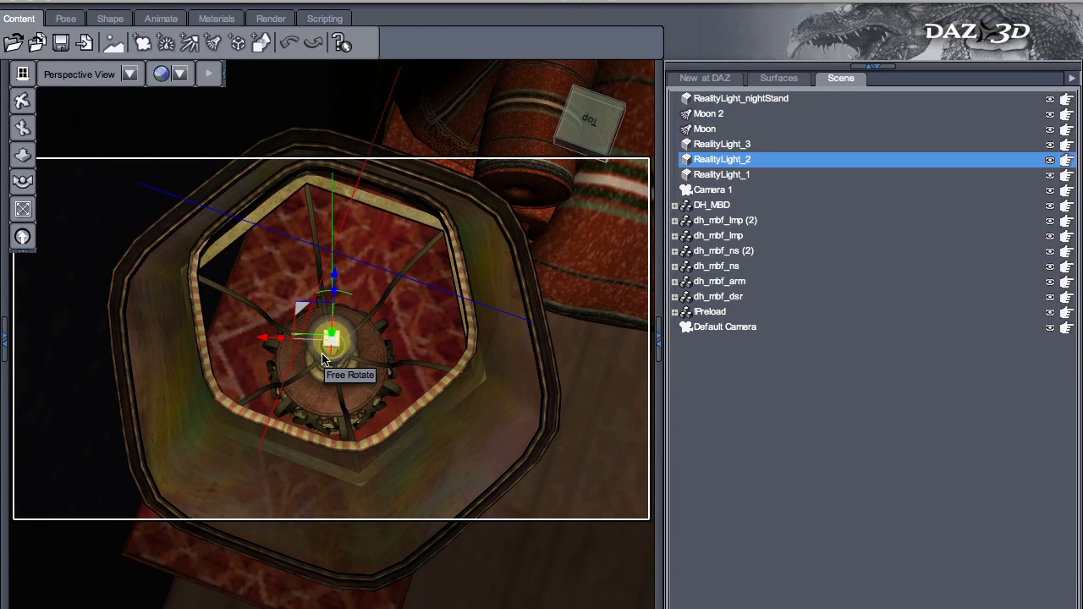
- Switch to the rendered bedroom image in Preview to inspect the glowing lamps, and return to DAZ Studio
key(super+Tab)
key(super+Tab)
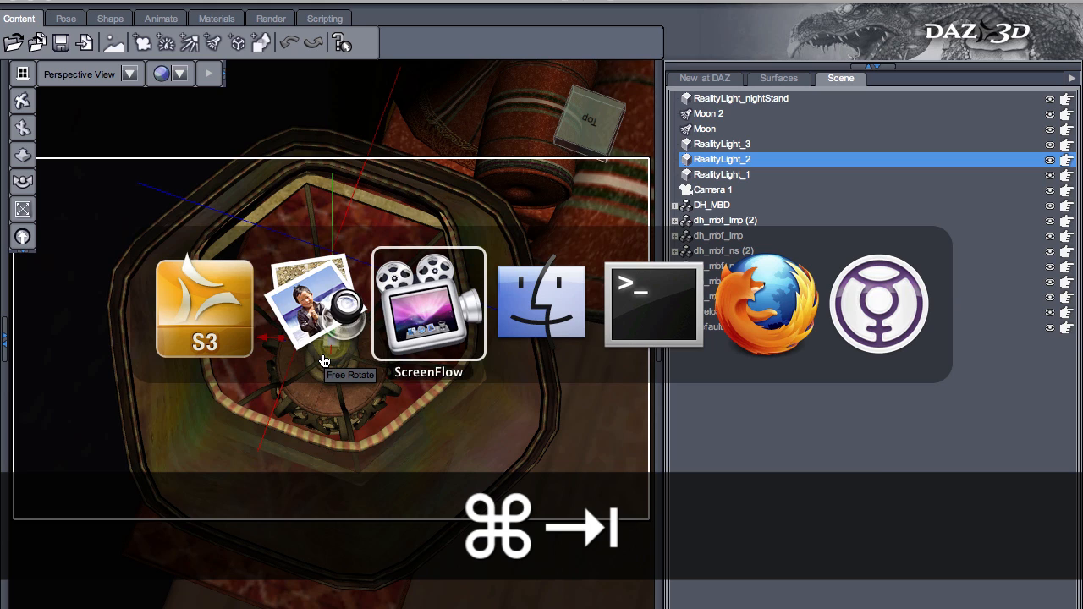
key(super+shift+Tab)
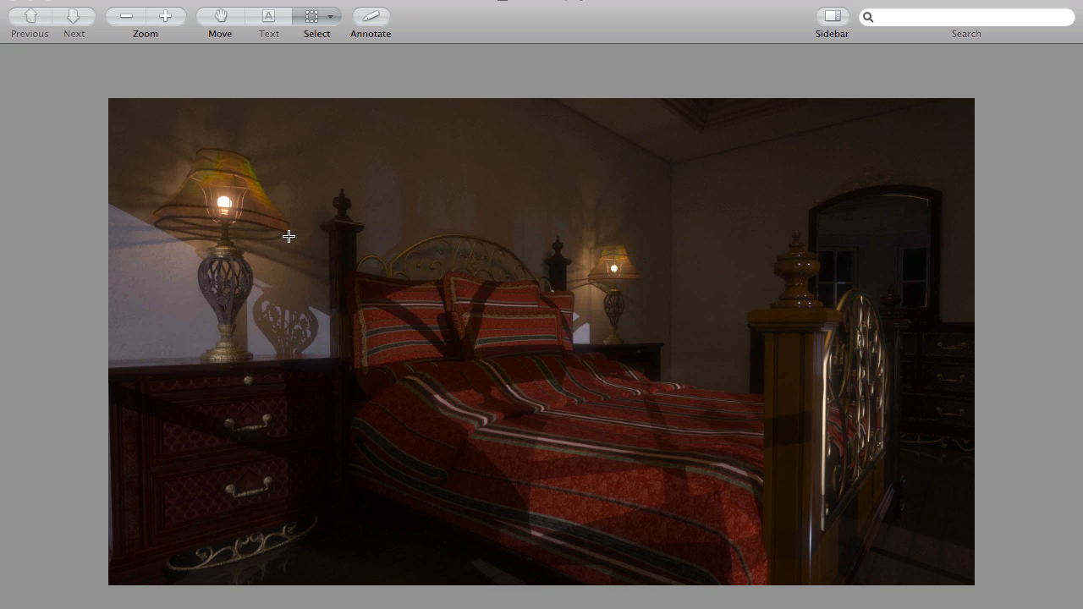
key(super+Tab)
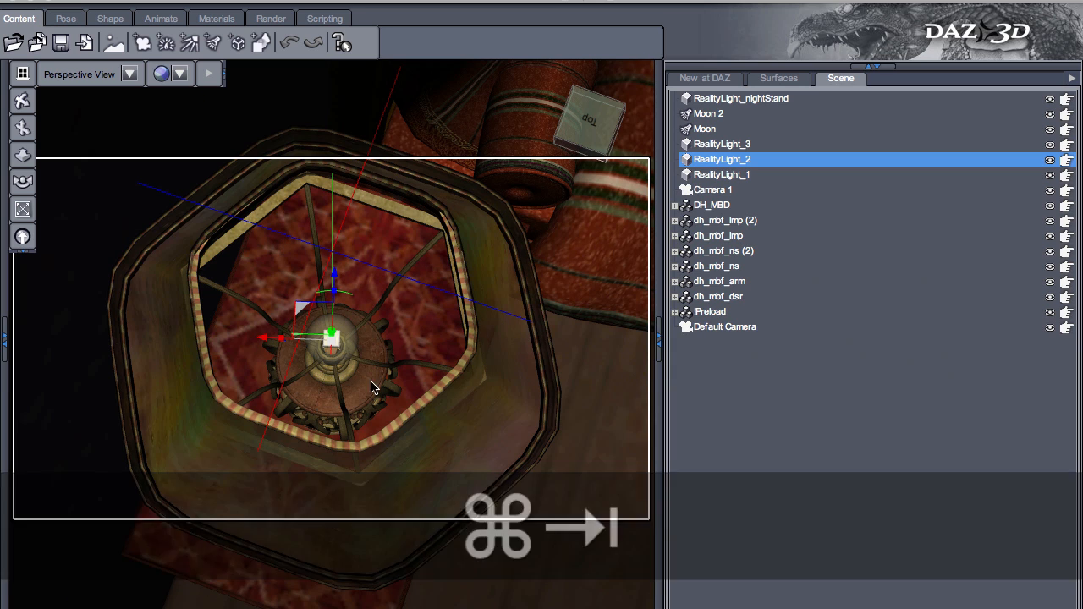
key(alt)
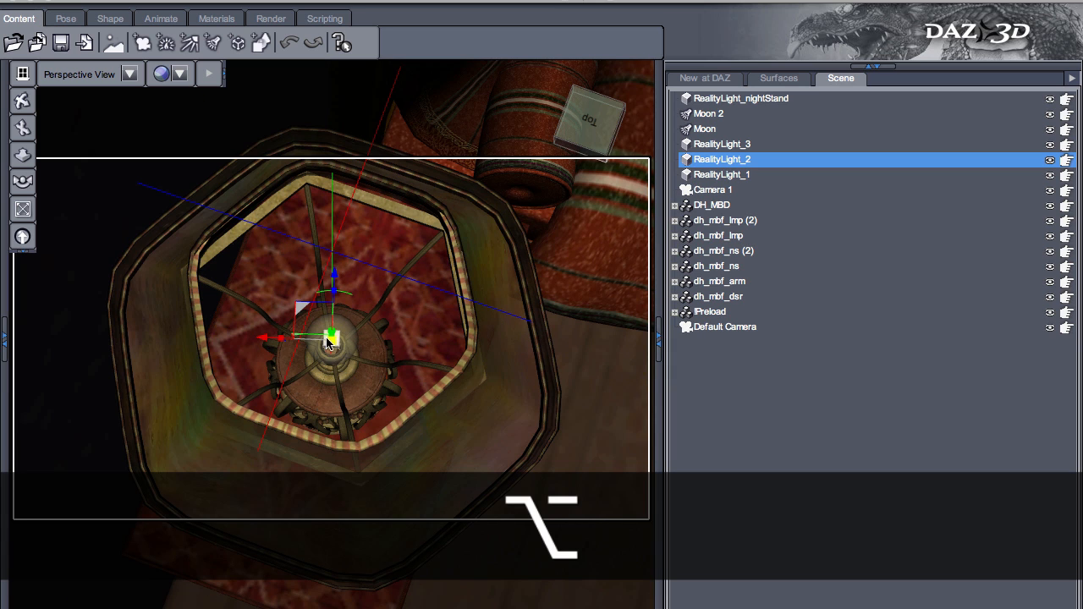
- Select RealityLight_1 and RealityLight_2 in turn and compare the lamp's shade with the rendered bedroom image
click(722, 176)
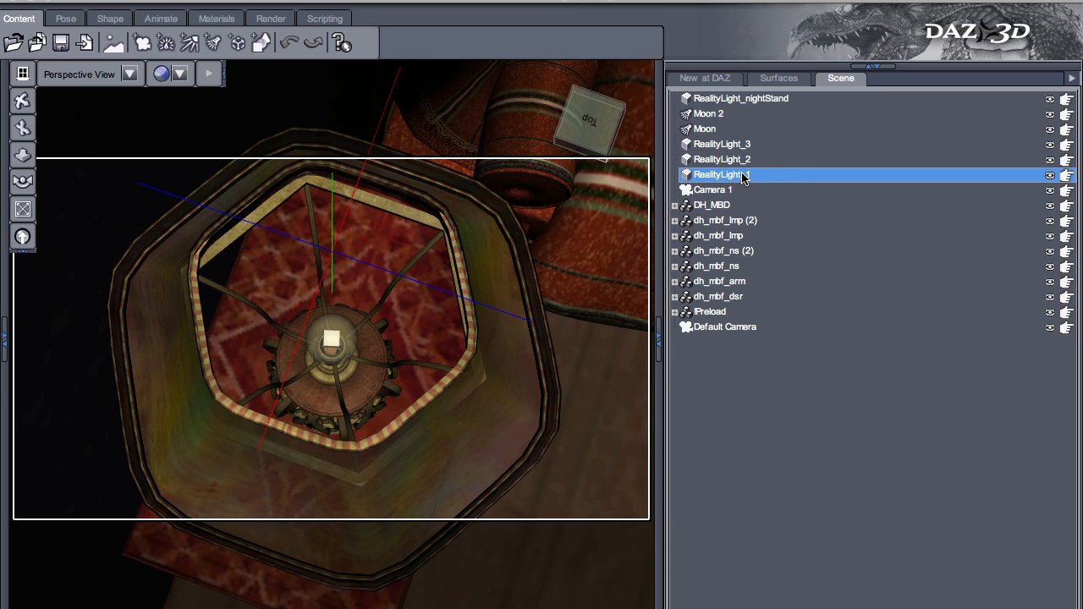
click(740, 161)
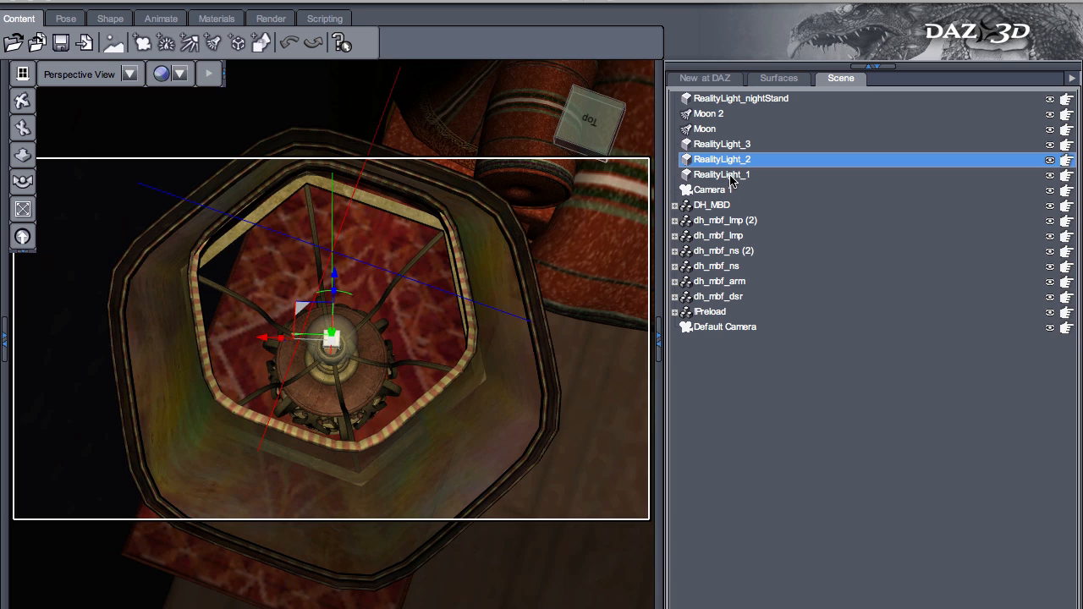
alt+drag(517, 443, 466, 170)
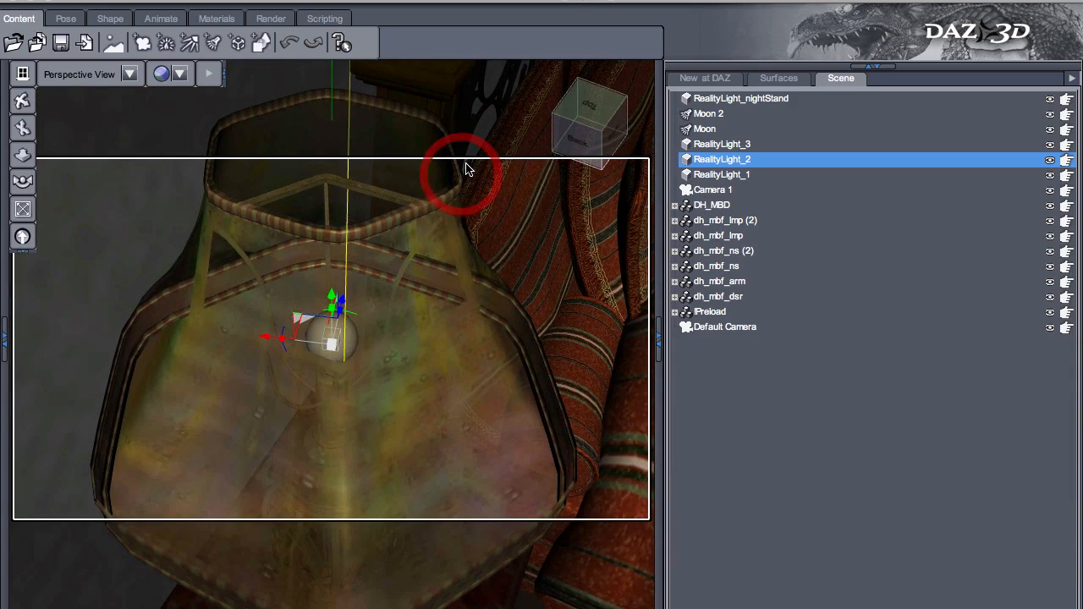
key(super+Tab)
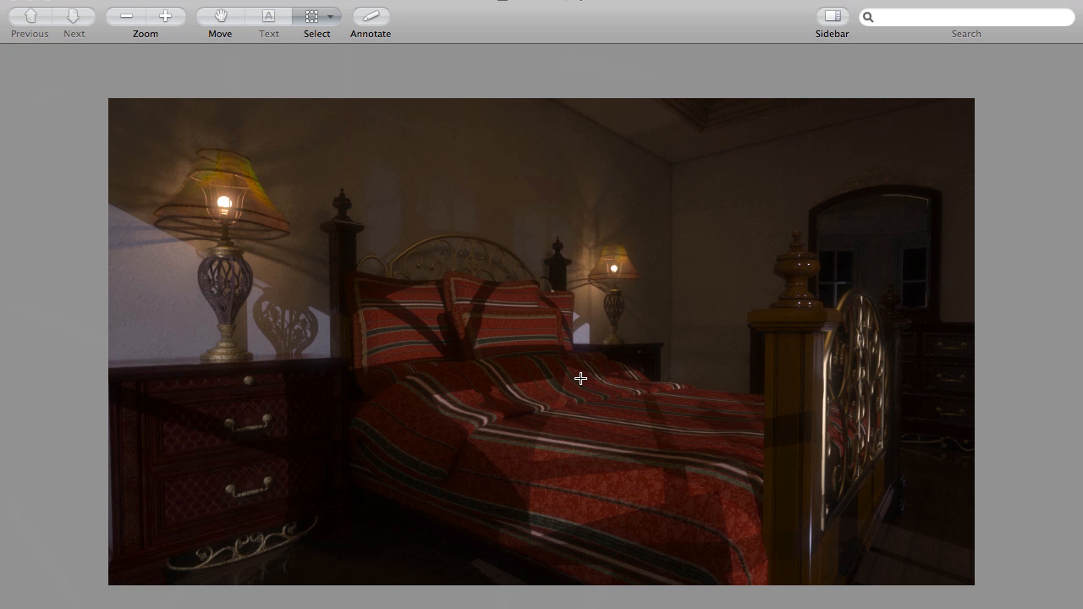
key(super+Tab)
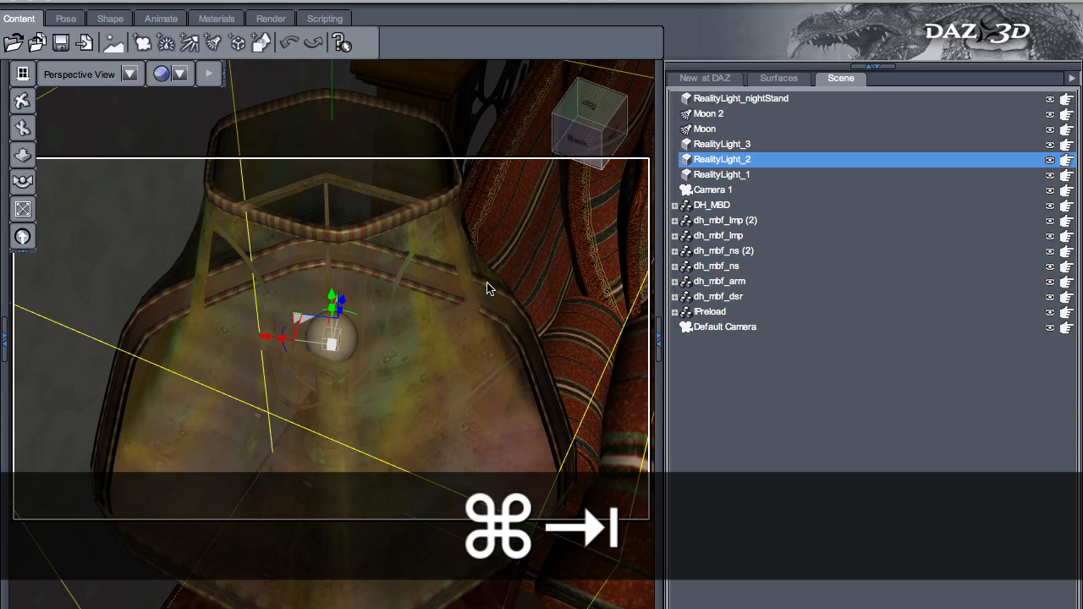
- Find the square light panel on the bedroom ceiling and select it (RealityLight_3)
scroll(487, 282, up, 5)
scroll(486, 282, down, 10)
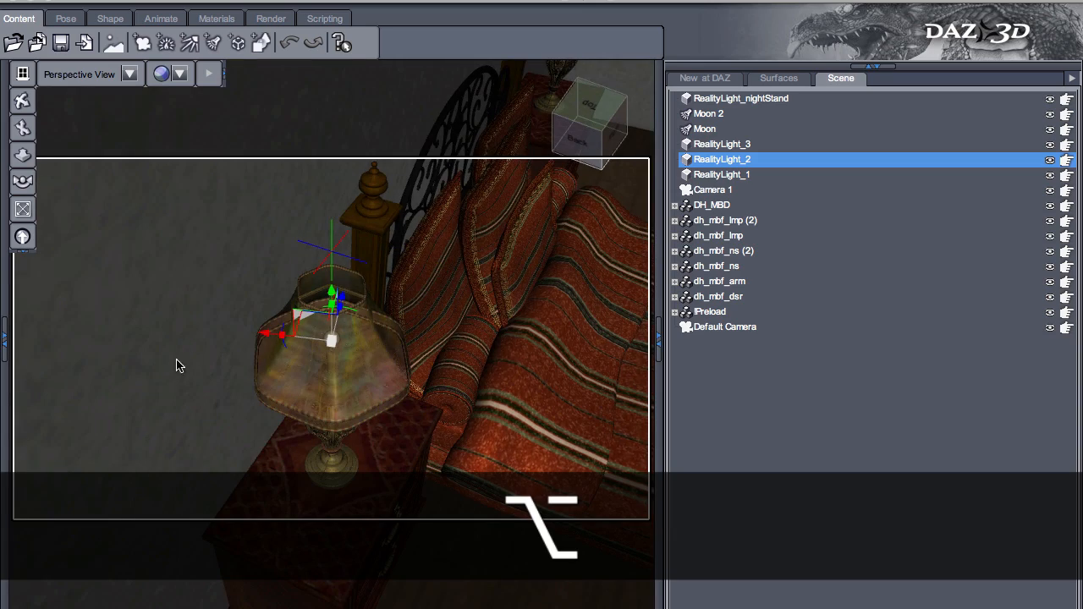
alt+drag(177, 366, 648, 353)
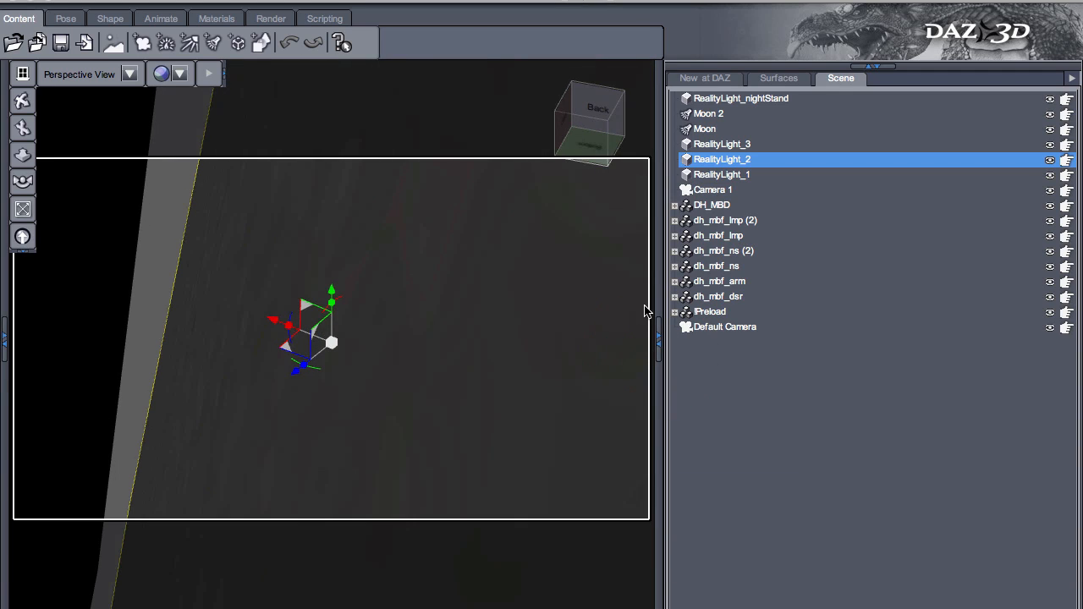
scroll(537, 326, down, 2)
scroll(536, 325, up, 3)
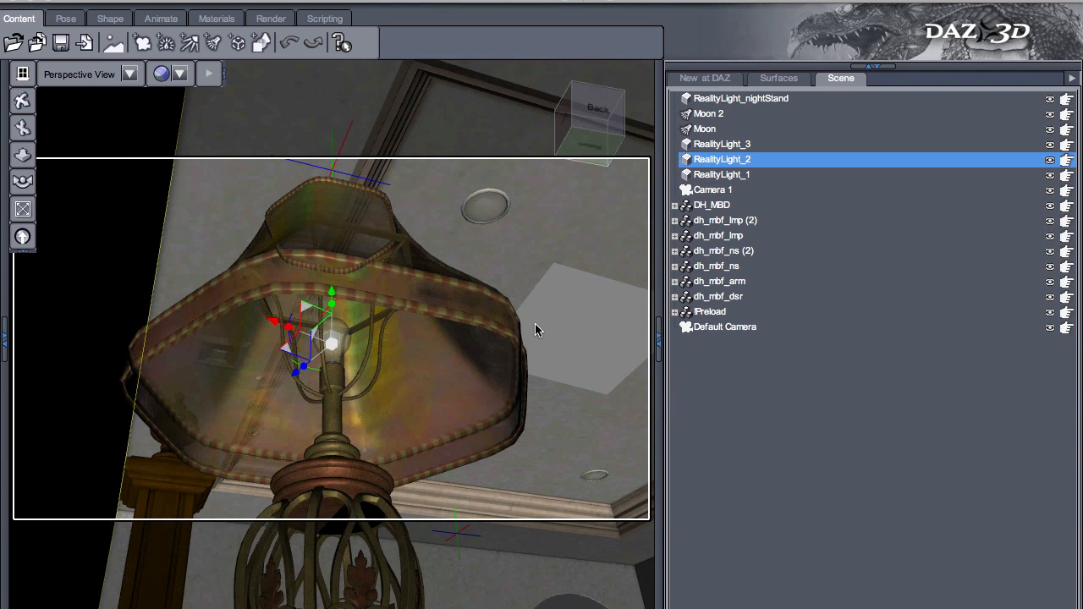
alt+shift+drag(541, 435, 234, 358)
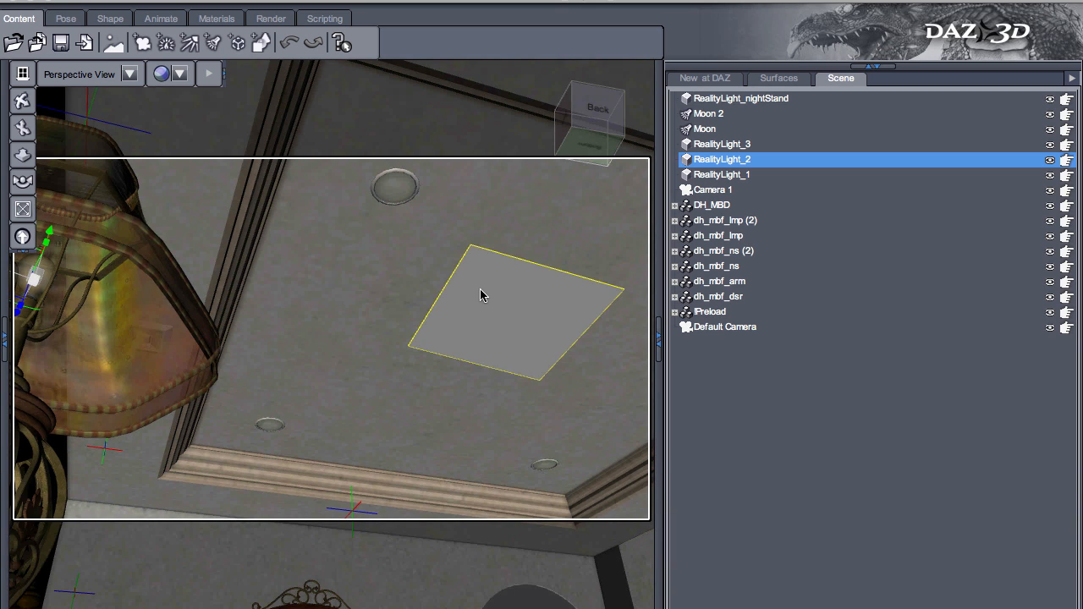
click(480, 293)
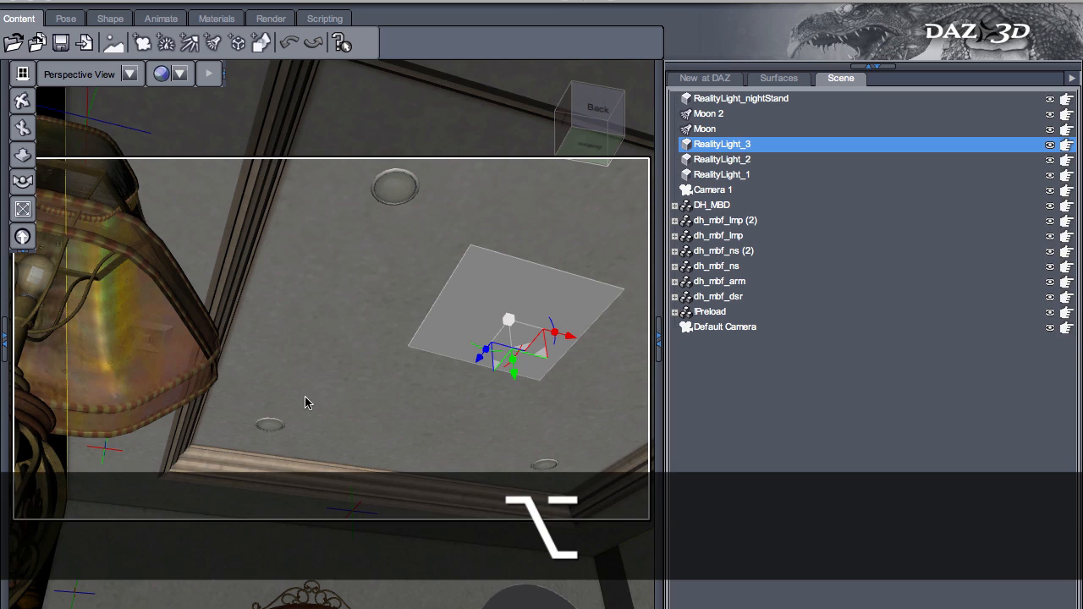
- Find the upright light panel in front of the bedroom fireplace and select it (RealityLight_nightStand)
alt+drag(320, 406, 615, 509)
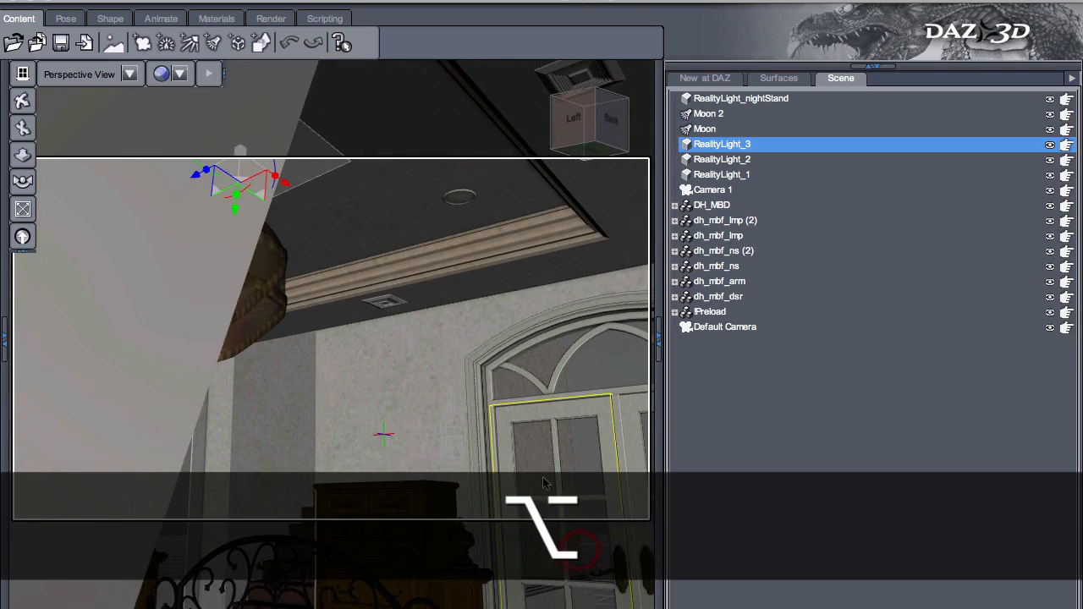
alt+drag(427, 366, 696, 471)
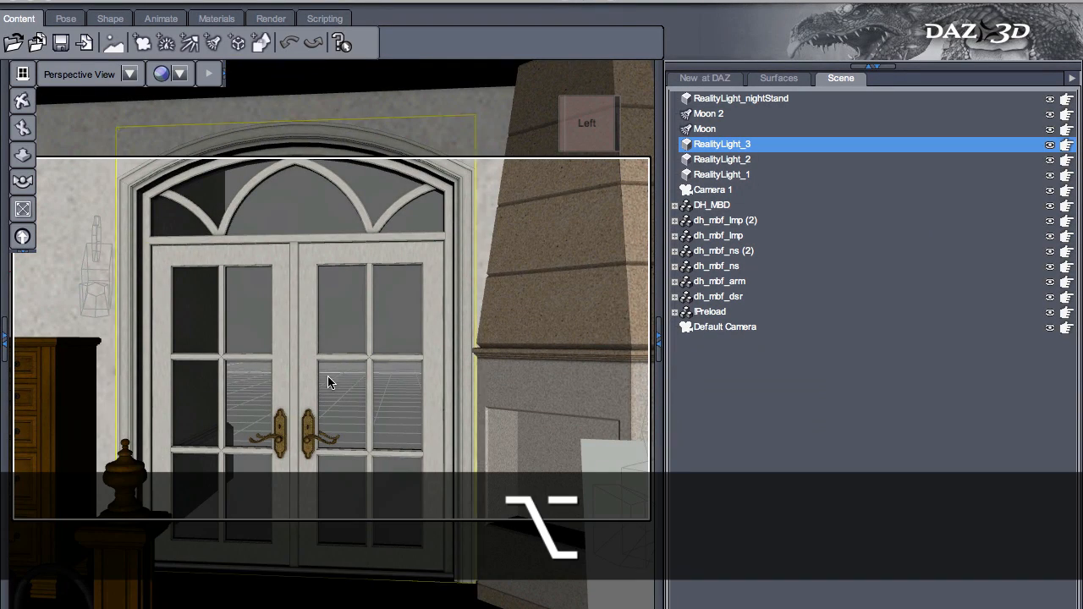
alt+drag(364, 427, 539, 462)
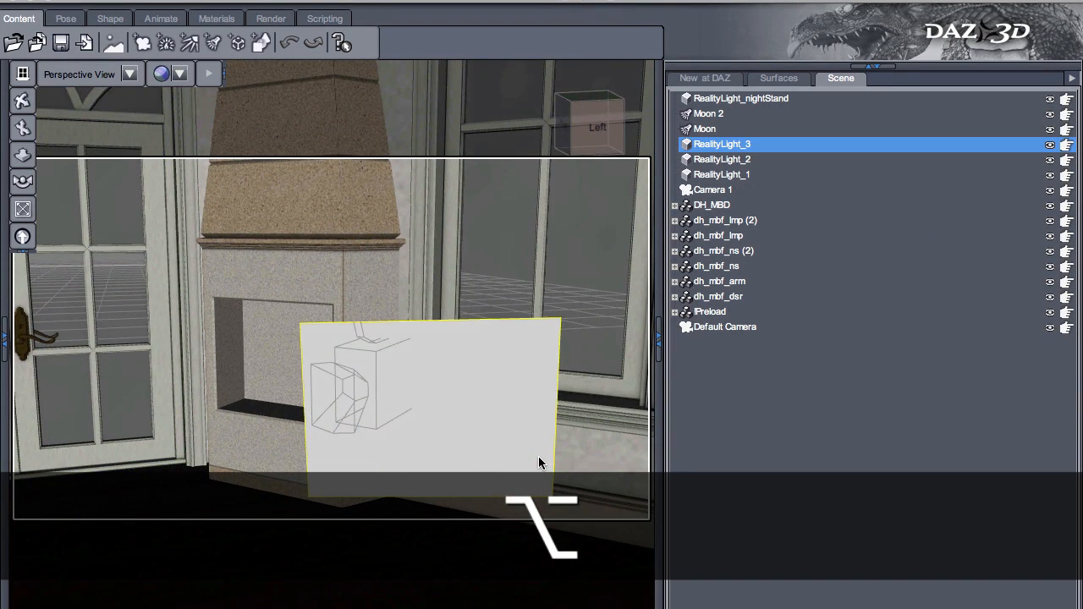
click(462, 435)
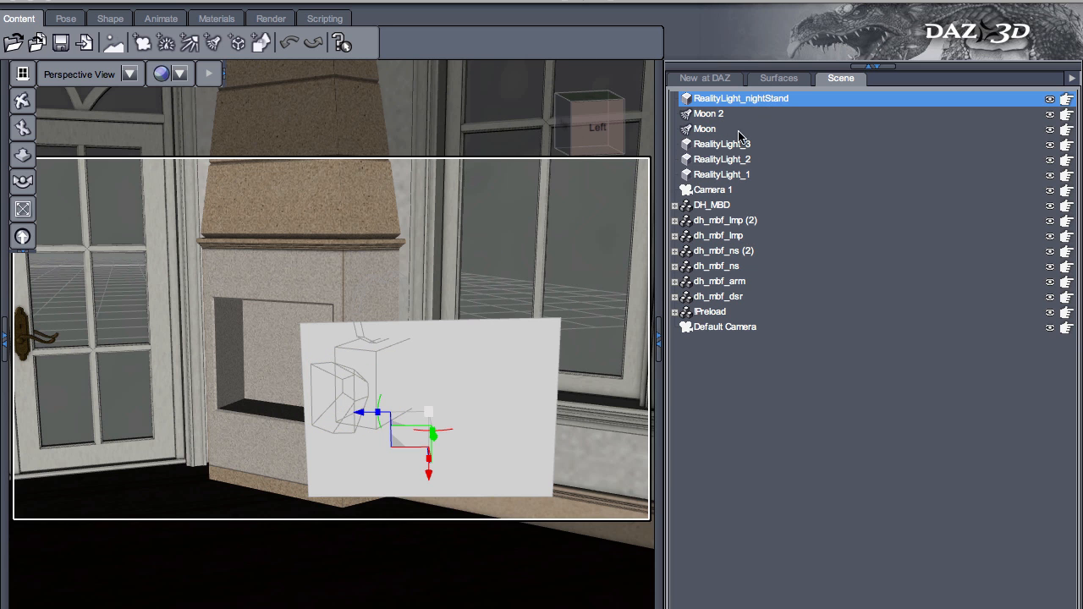
- Look from the fireplace panel across to the nightstand, and compare with the rendered bedroom image in Preview before returning to DAZ Studio
alt+drag(590, 411, 4, 401)
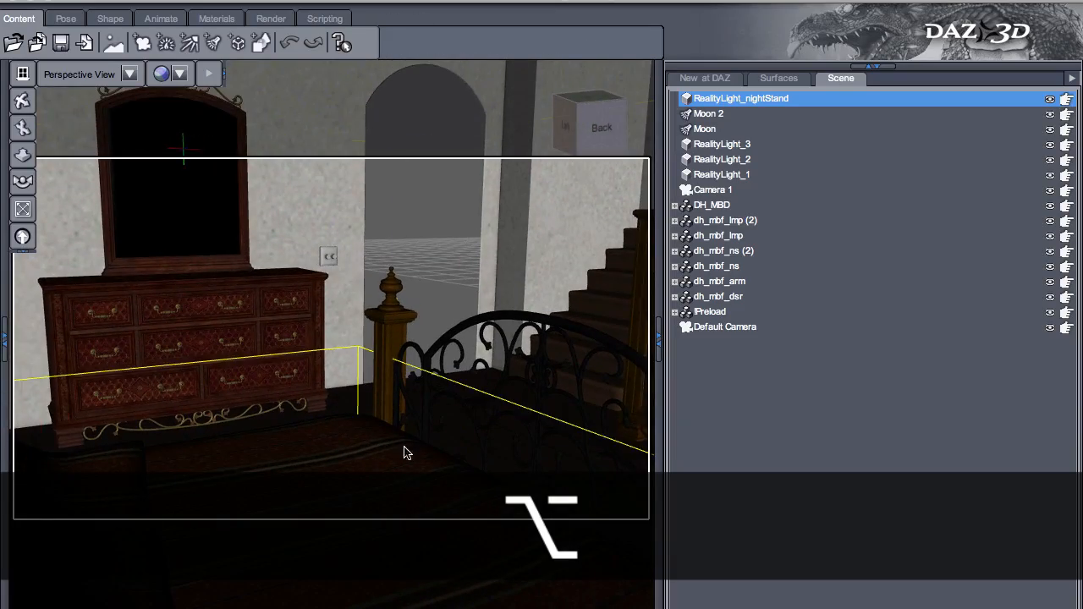
alt+drag(406, 451, 176, 499)
alt+drag(392, 444, 157, 496)
key(super+Tab)
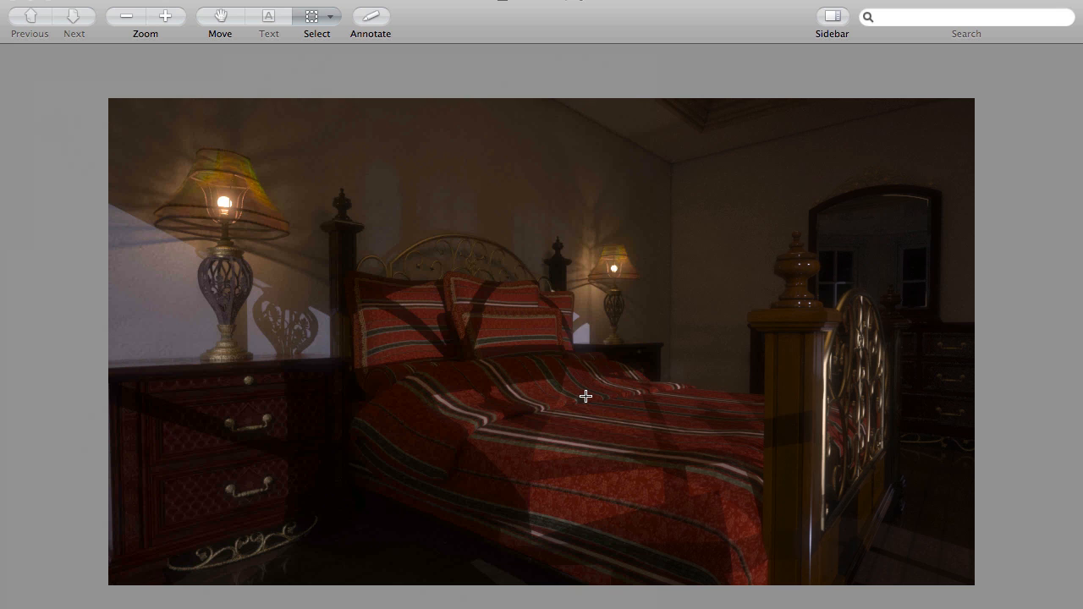
key(super+Tab)
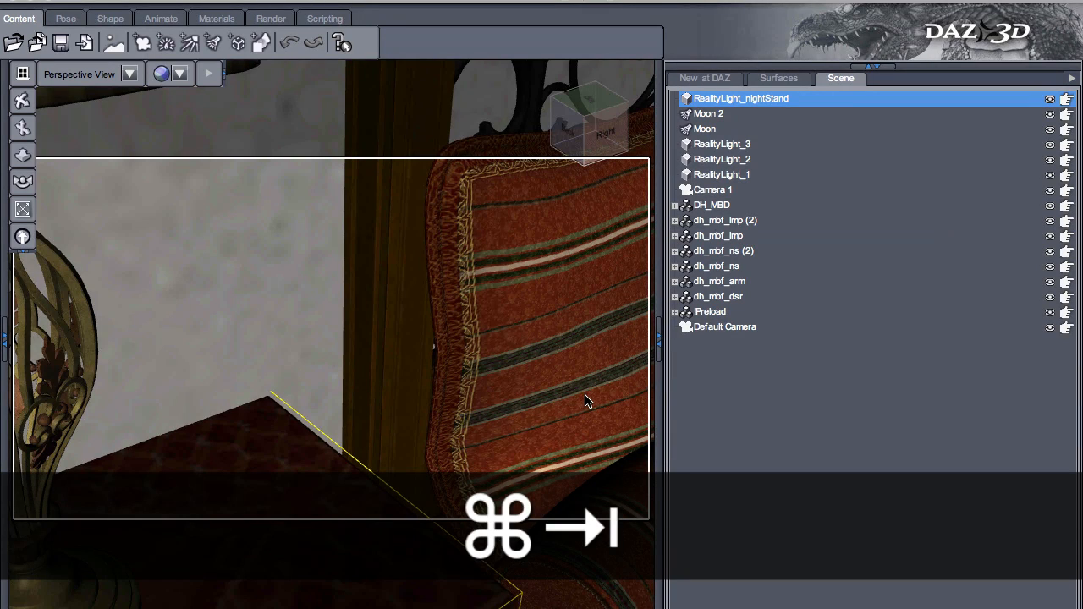
- Select the Moon spotlight and frame it to examine its position outside the house
click(707, 129)
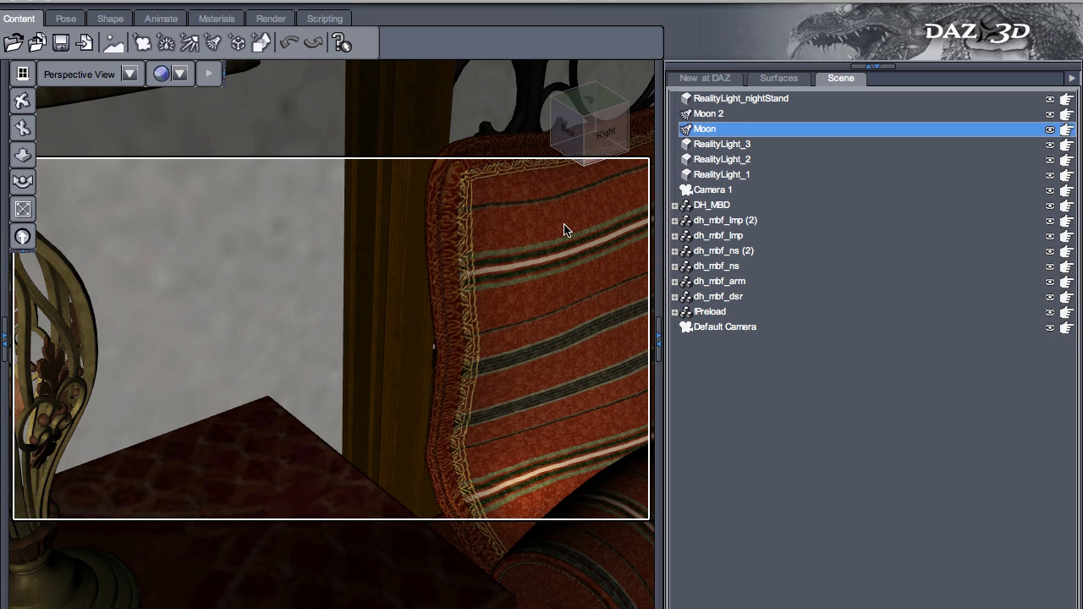
click(23, 209)
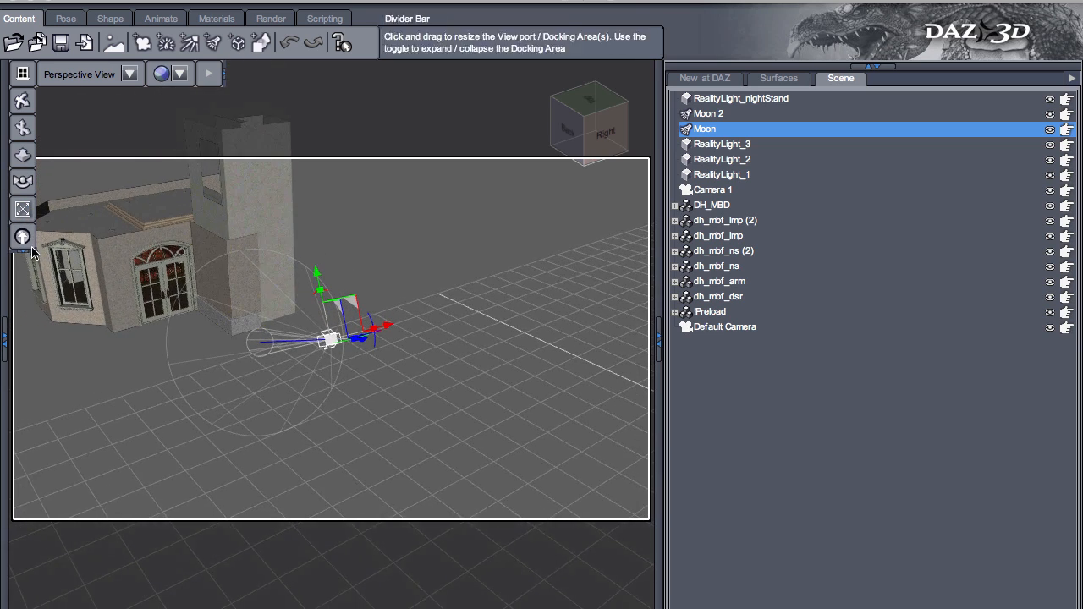
alt+shift+drag(89, 384, 796, 318)
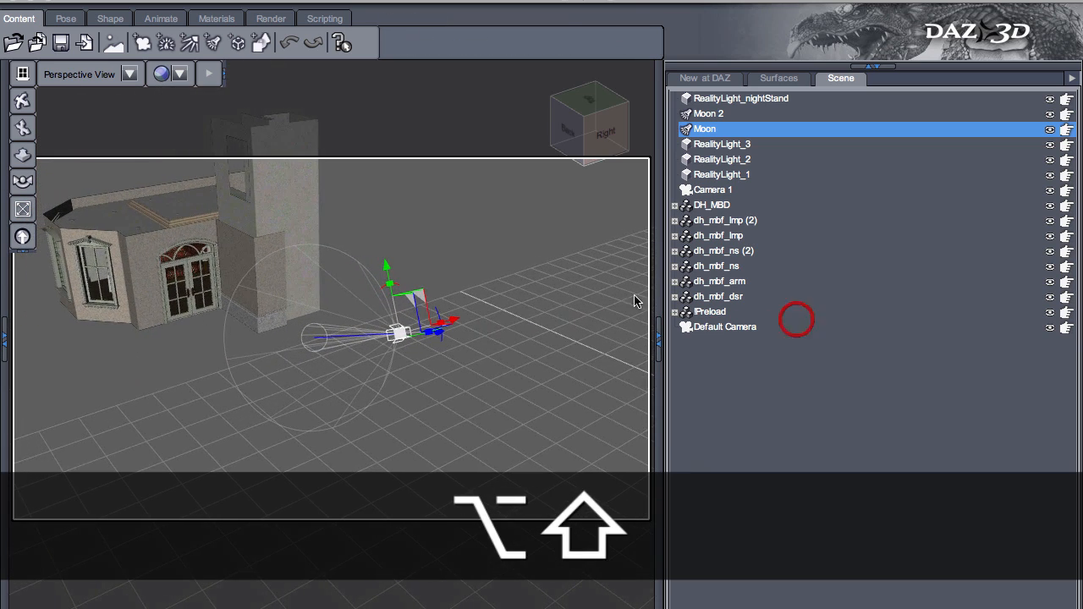
- Select and frame Moon 2, and compare its placement with the Moon spotlight by selecting each in turn
click(720, 118)
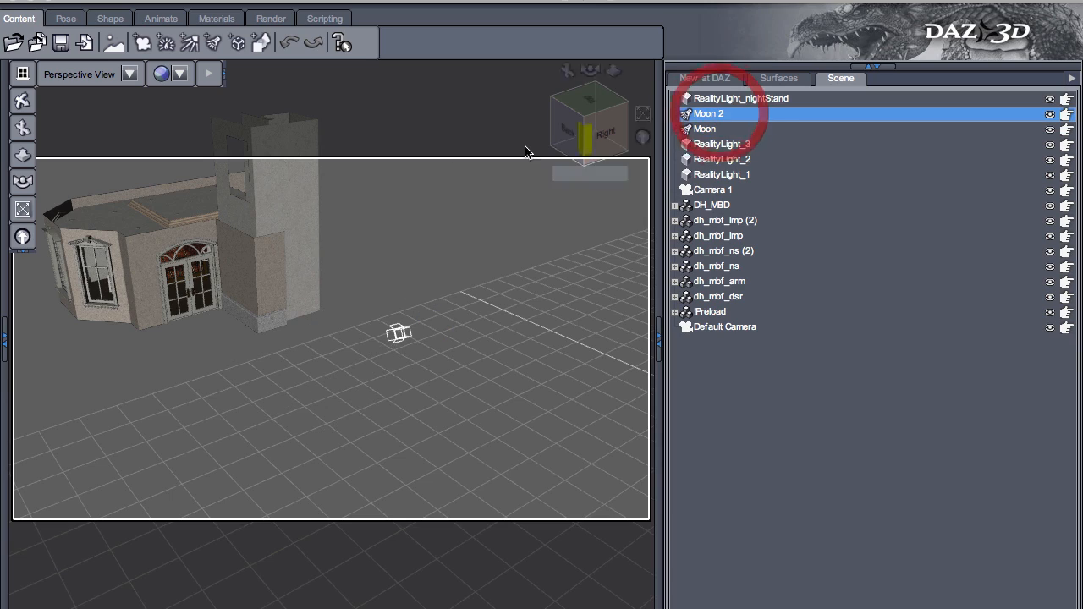
click(24, 210)
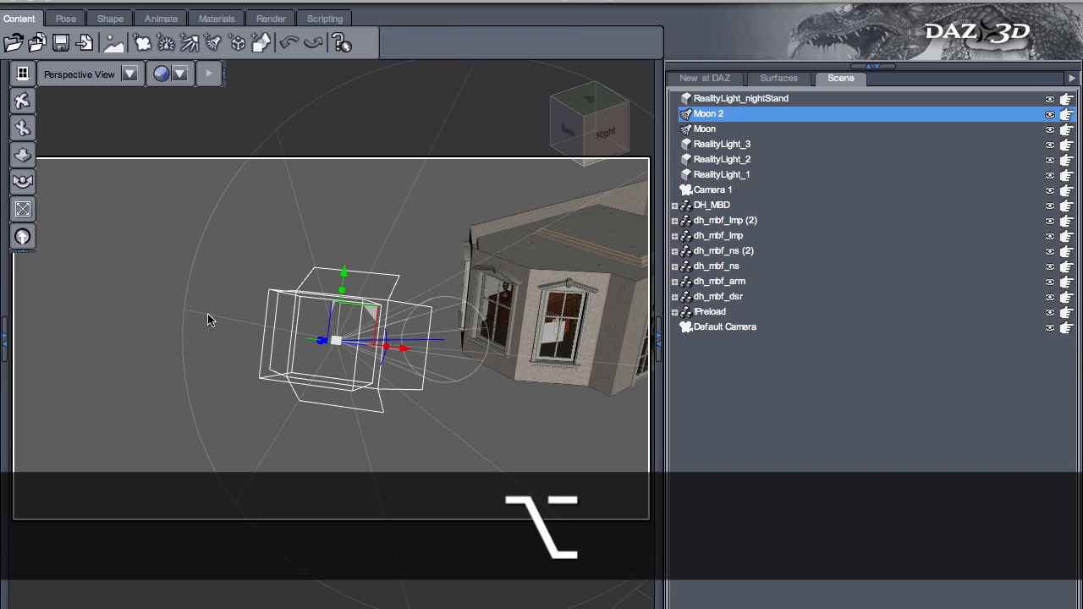
alt+drag(208, 313, 505, 245)
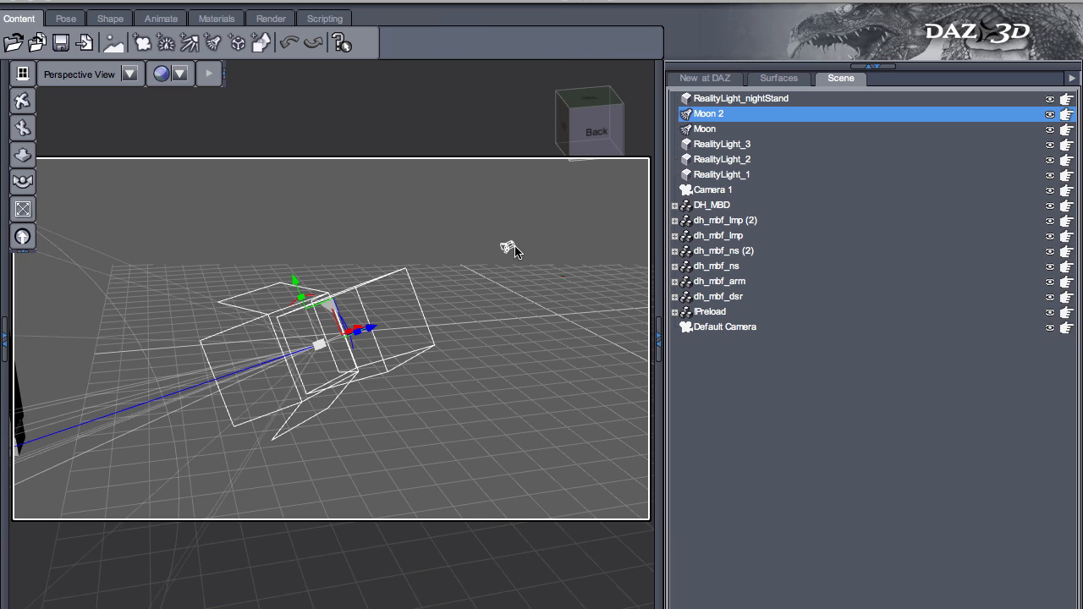
click(507, 249)
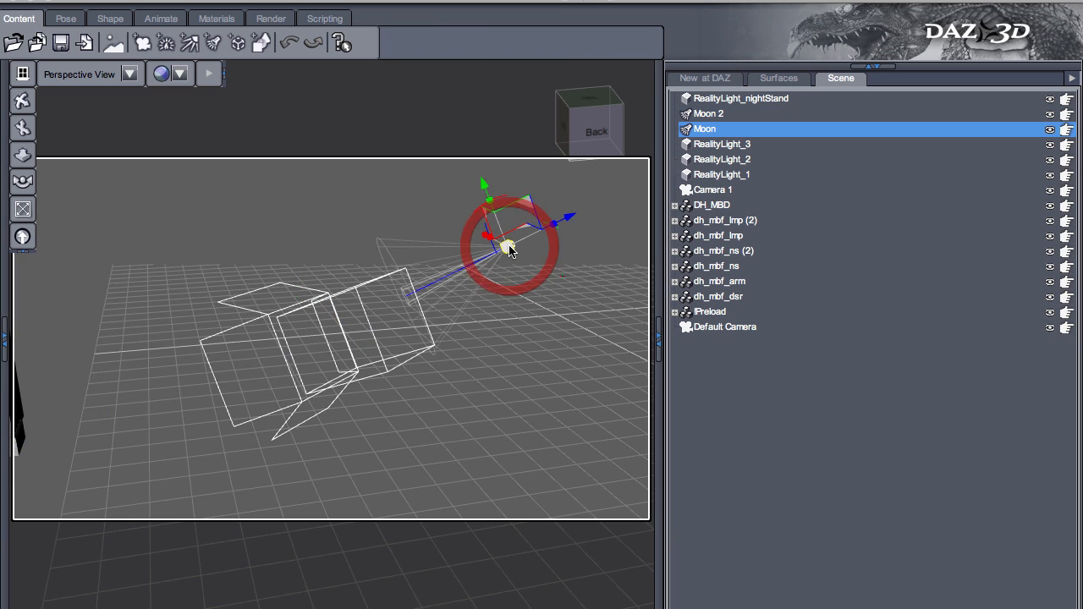
click(275, 400)
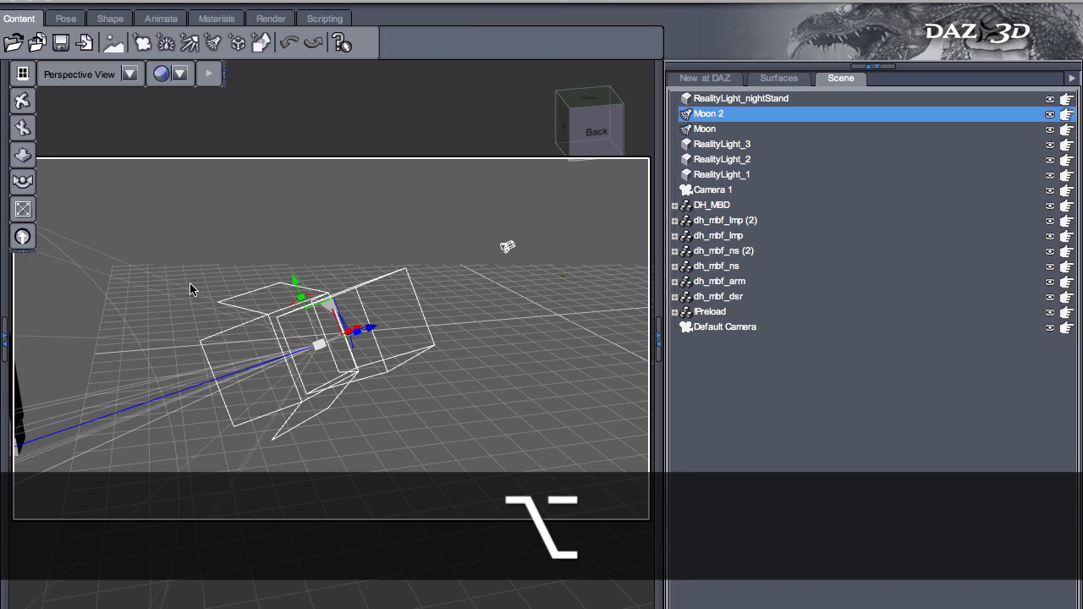
- View the scene through the Moon spotlight and select that light to check where its cone aims
alt+click(76, 73)
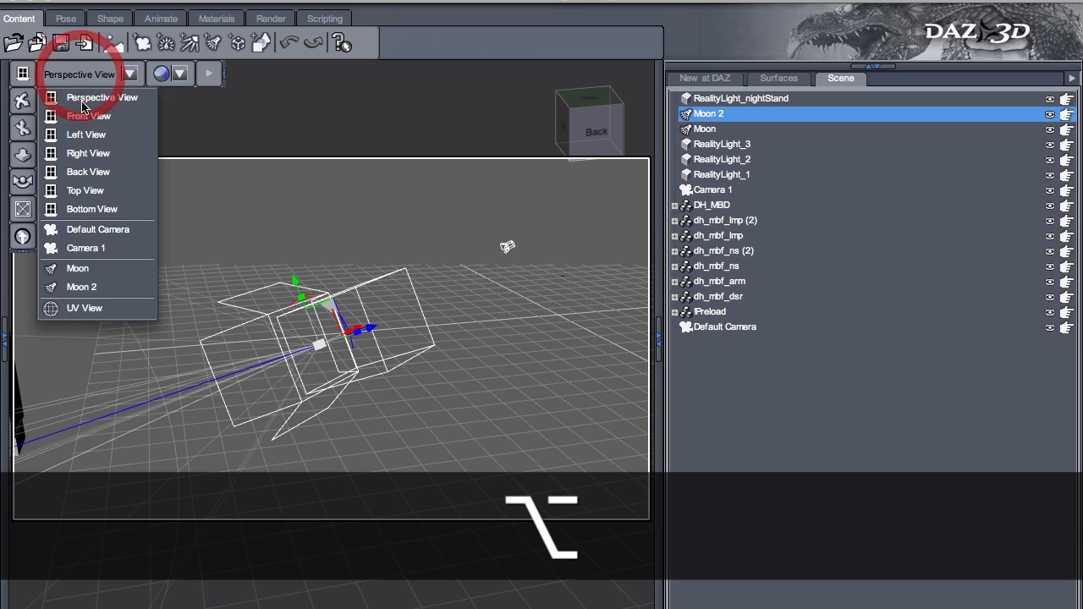
click(84, 268)
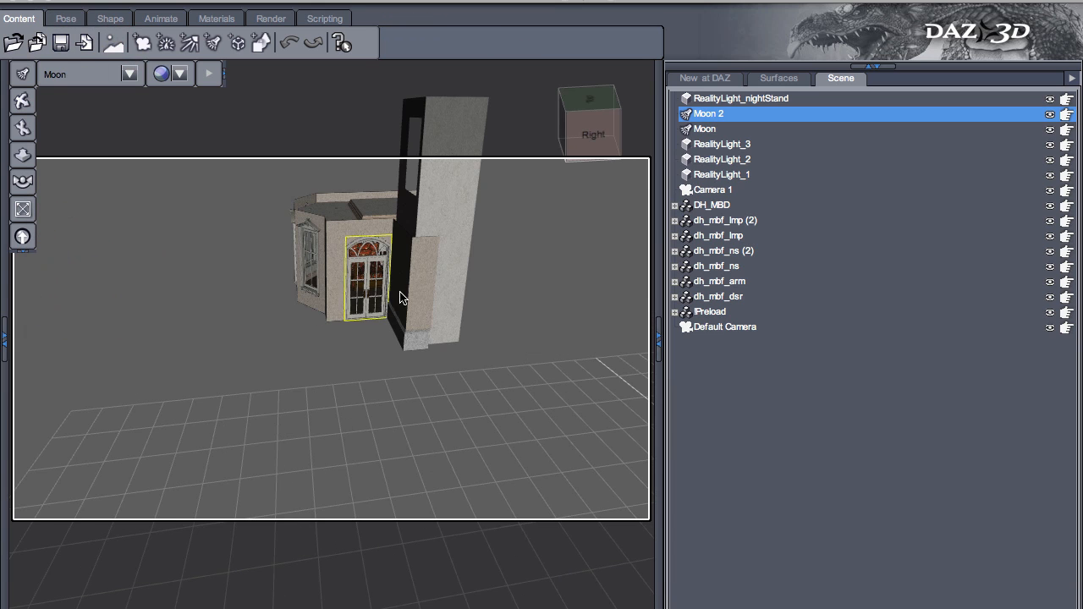
click(709, 131)
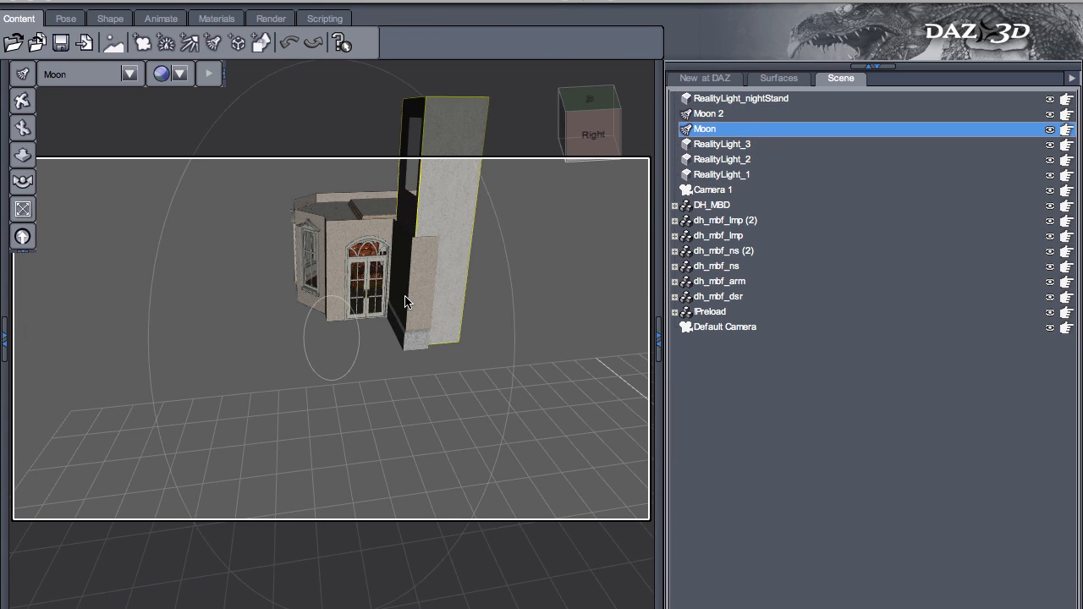
- View the scene through Moon 2 and select that light to check its aim at the bedroom windows
click(129, 75)
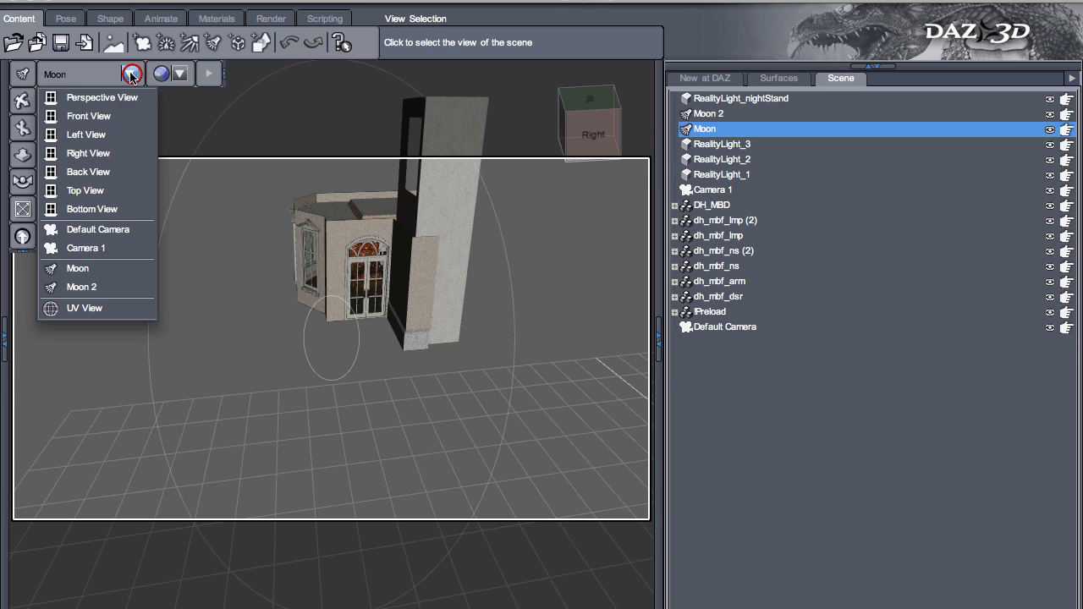
click(119, 286)
click(724, 114)
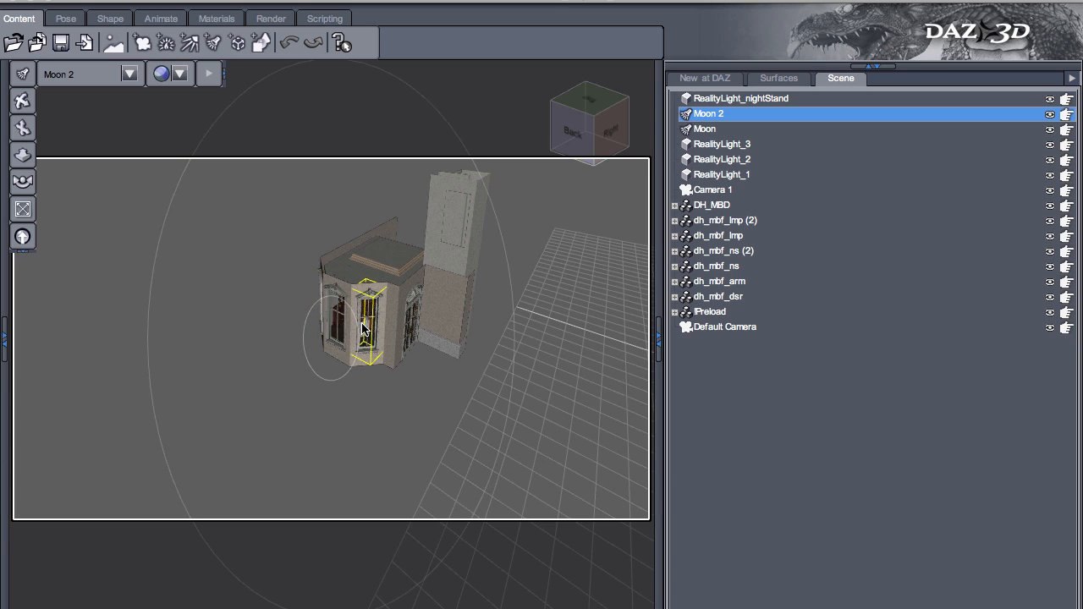
- Select RealityLight_3, RealityLight_nightStand, Moon and Moon 2 in turn to review the scene's lights
click(734, 145)
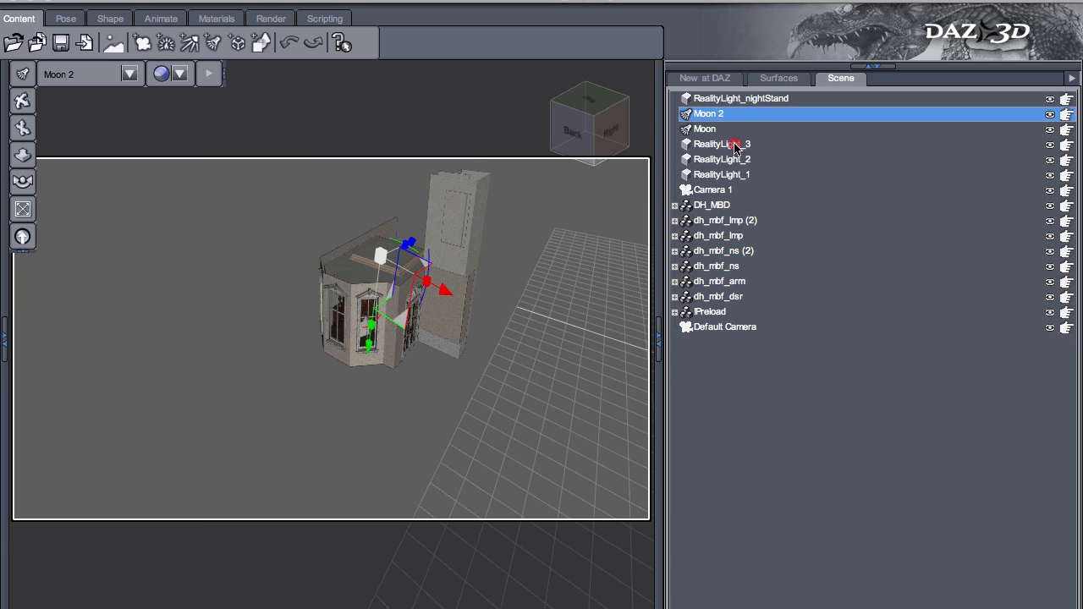
click(759, 100)
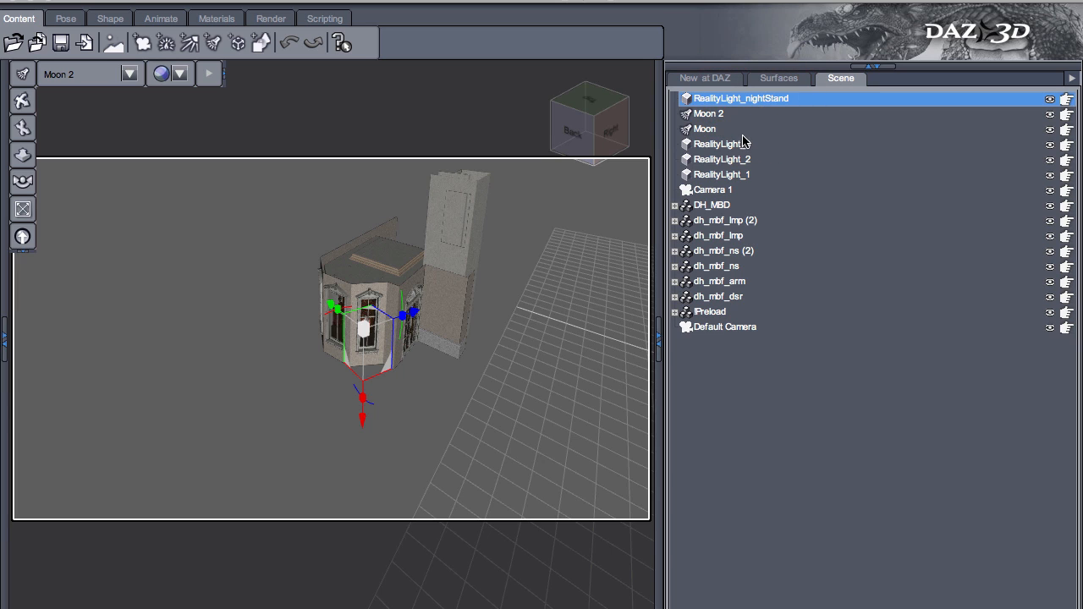
click(706, 129)
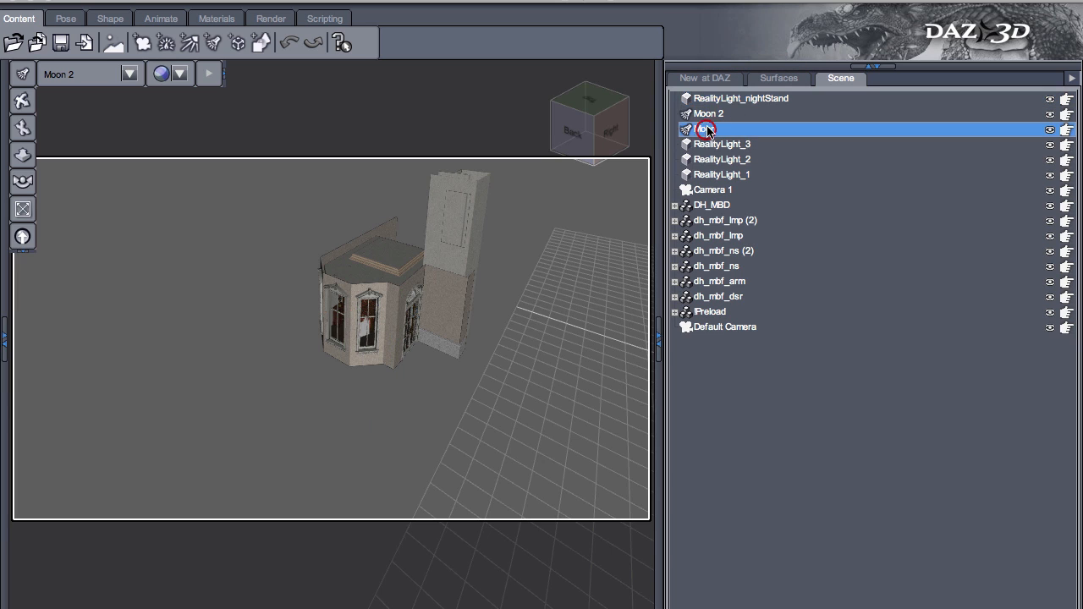
click(716, 115)
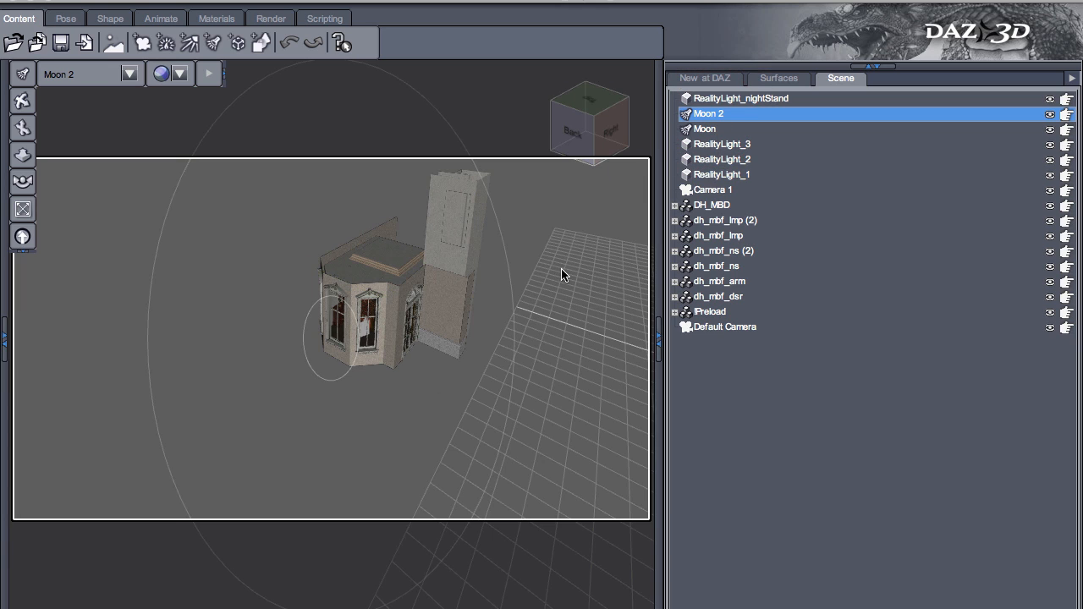
- Return the view to the Default Camera and open the Reality Engine window
click(78, 76)
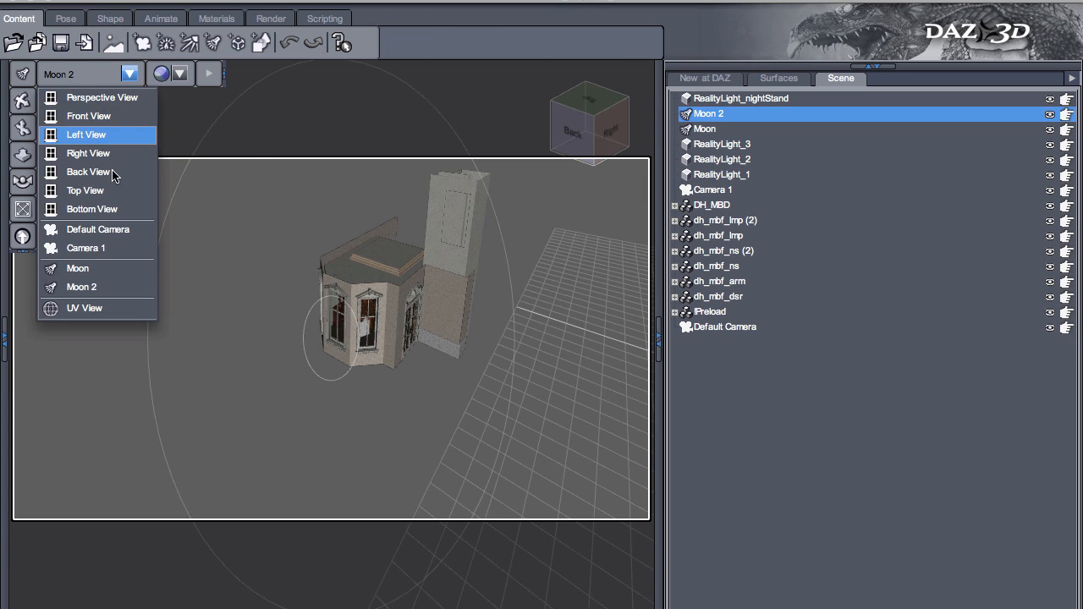
click(127, 230)
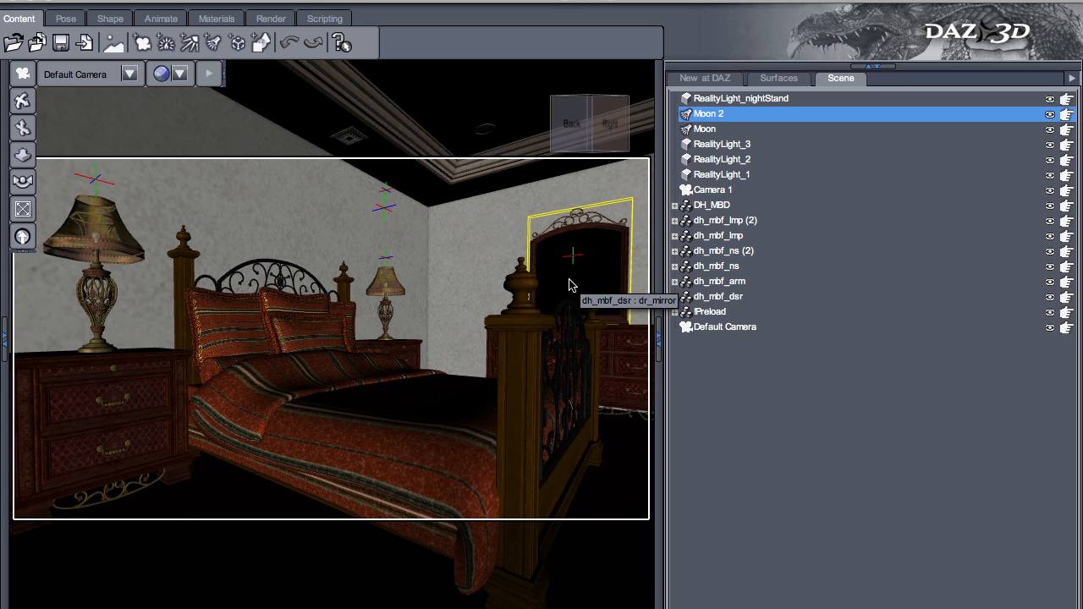
key(super+shift+l)
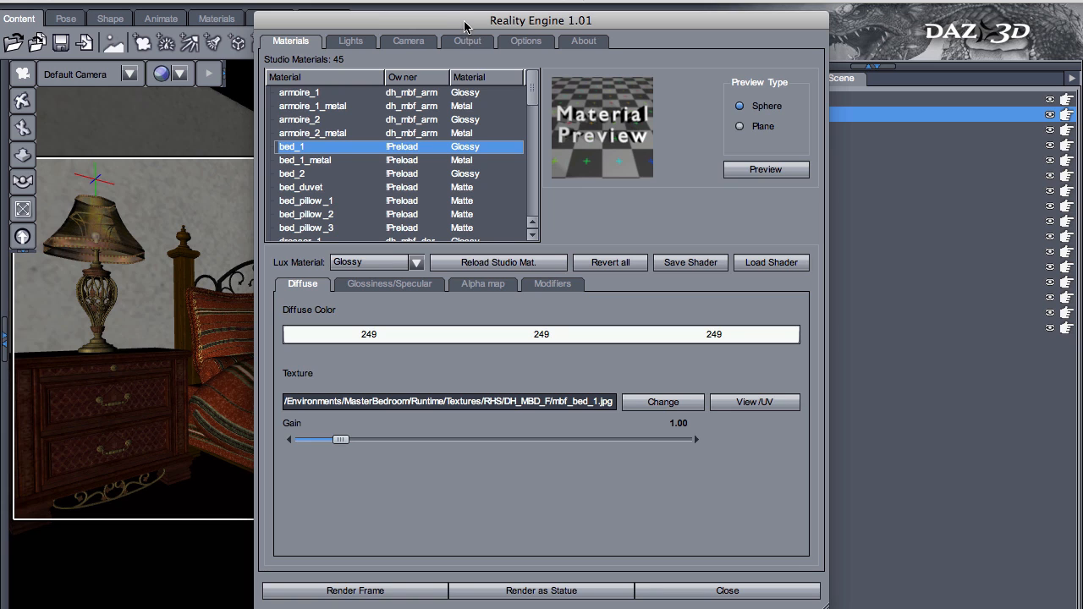
drag(464, 27, 437, 26)
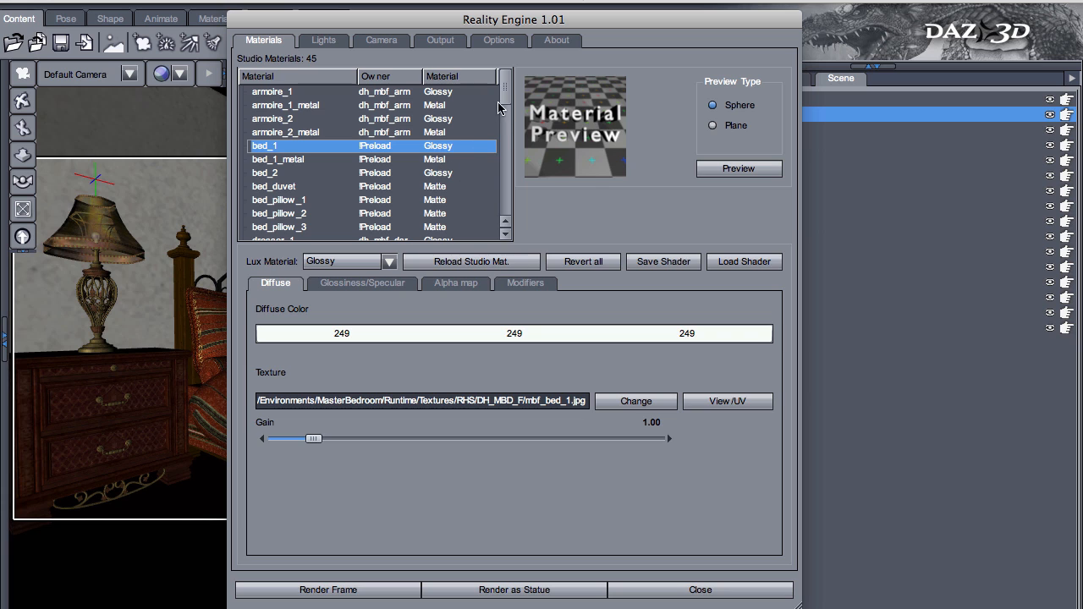
- Find the lamp_2_bulb material of both lamps in the material list and examine its translucency settings
scroll(503, 98, down, 2)
drag(504, 102, 501, 142)
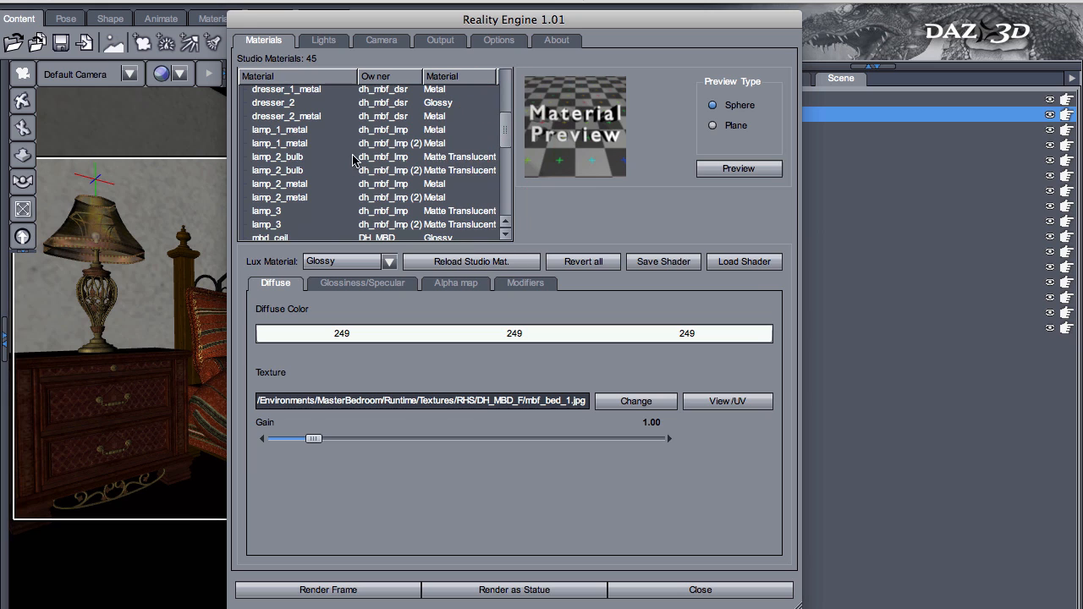
click(345, 157)
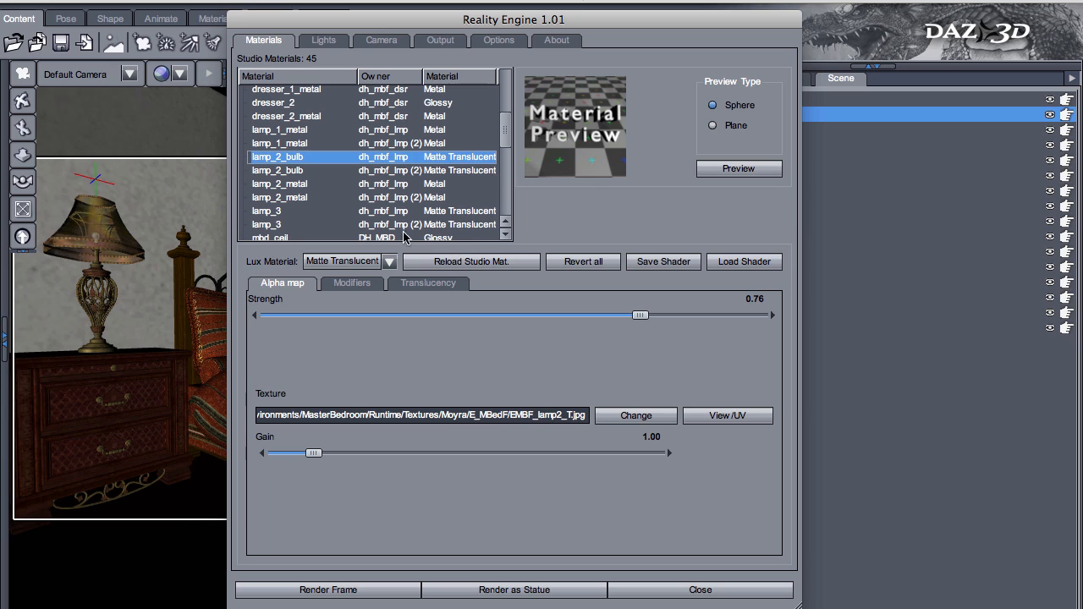
click(424, 284)
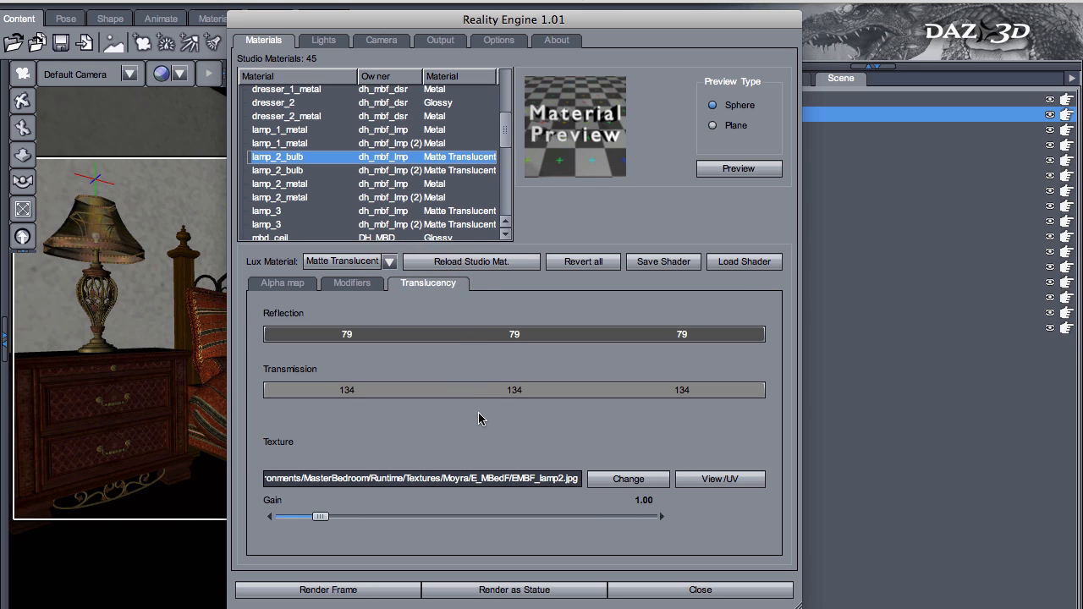
click(337, 172)
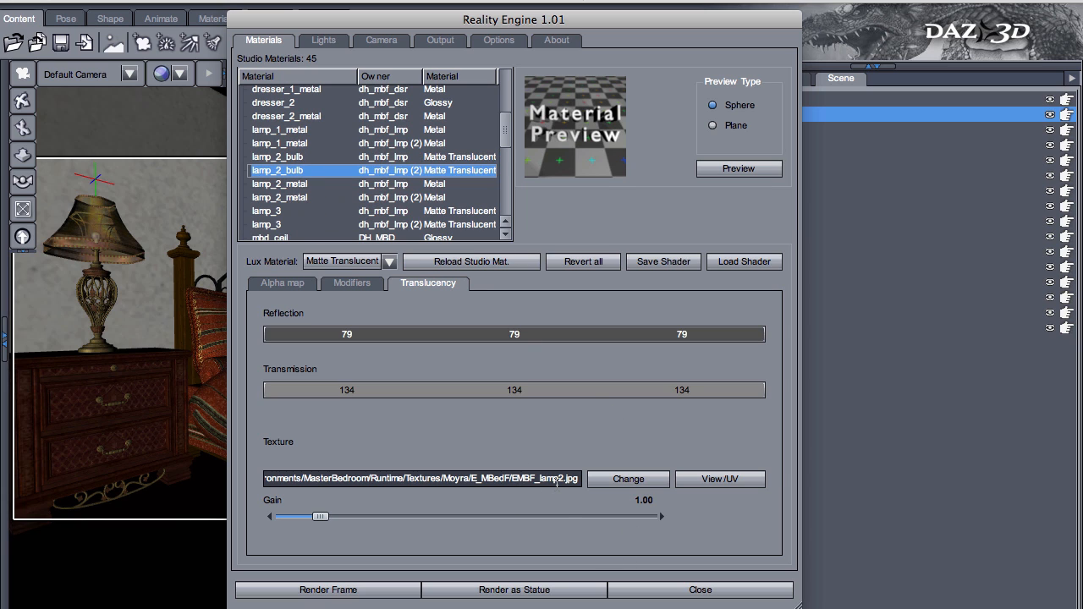
- Select the lamp_3 material of dh_mbf_lmp and view its translucency texture with the UVs hidden
click(404, 213)
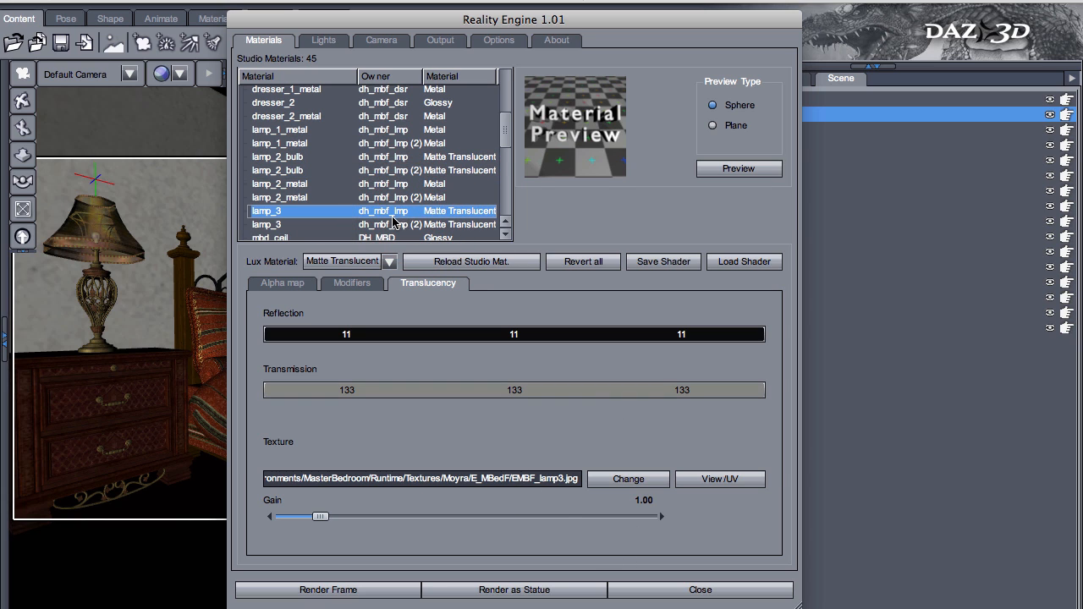
click(711, 480)
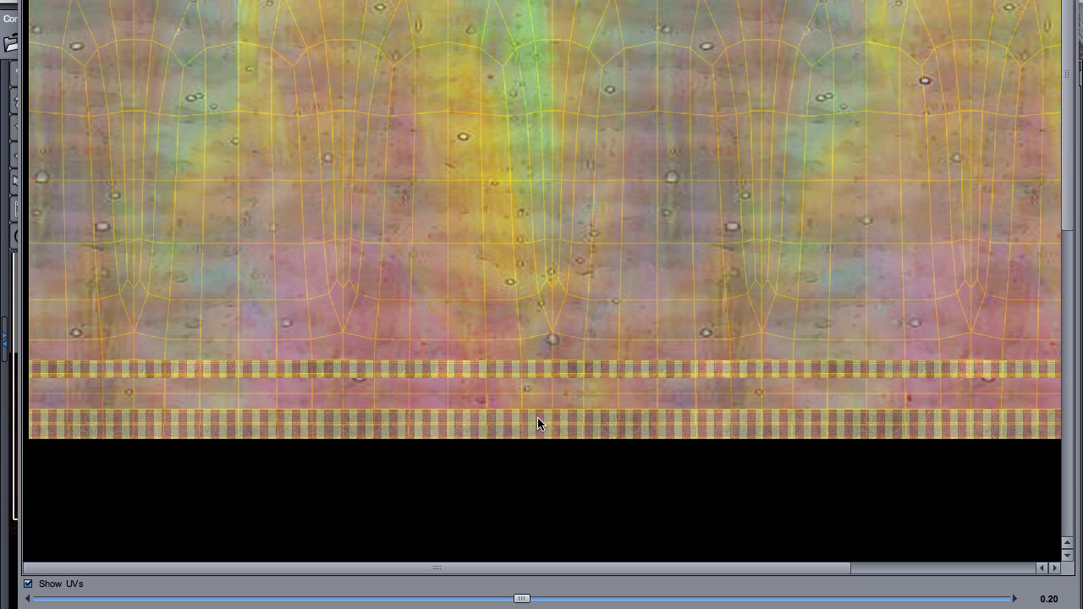
click(66, 584)
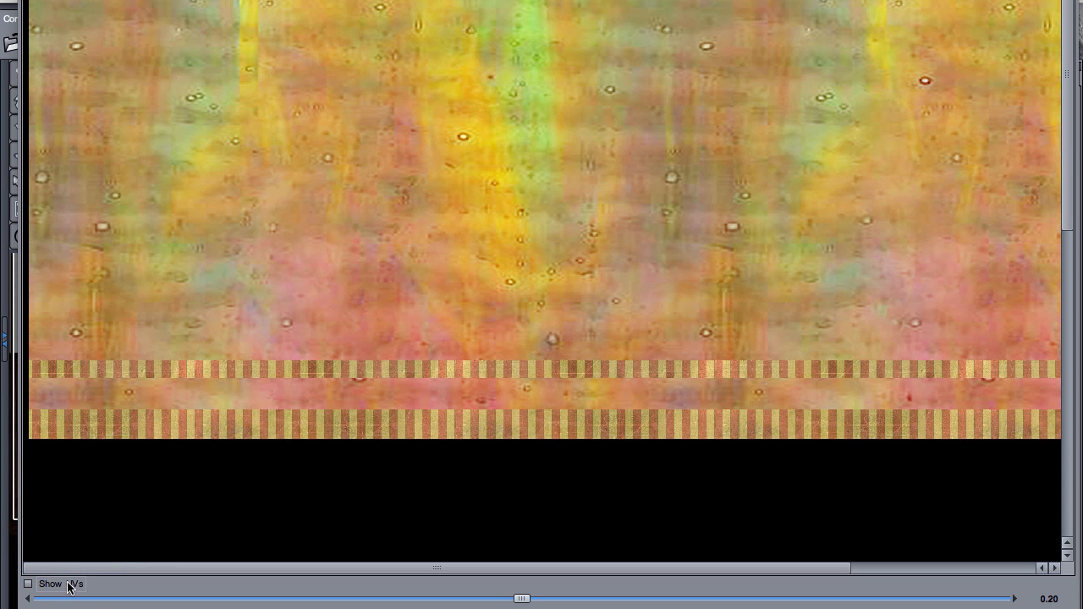
- Show the UVs over the lamp_3 texture, close the texture view, and examine the material's alpha map and translucency settings
click(66, 585)
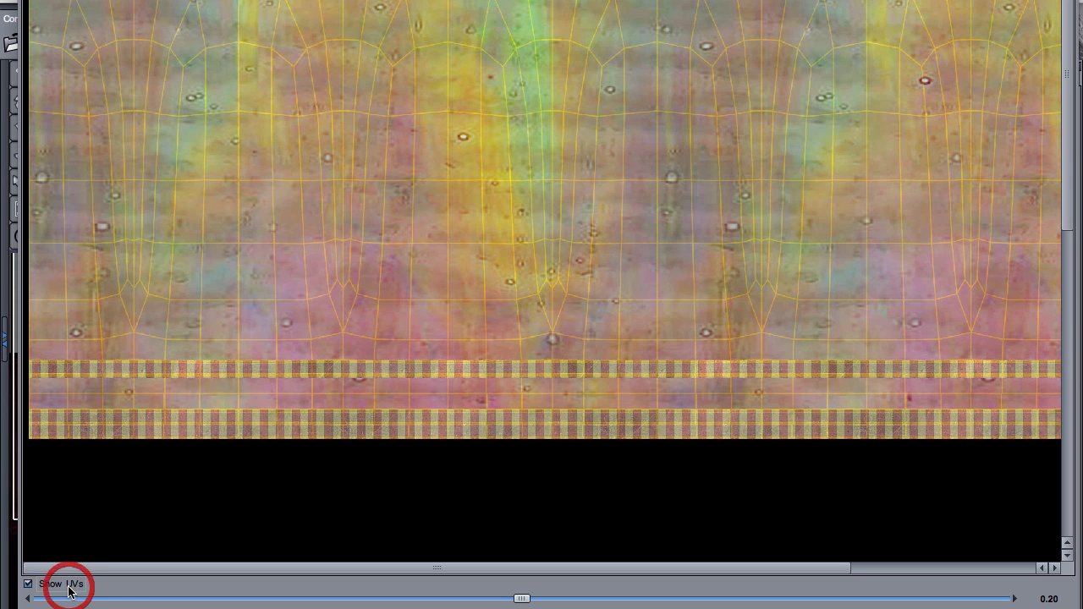
click(1012, 608)
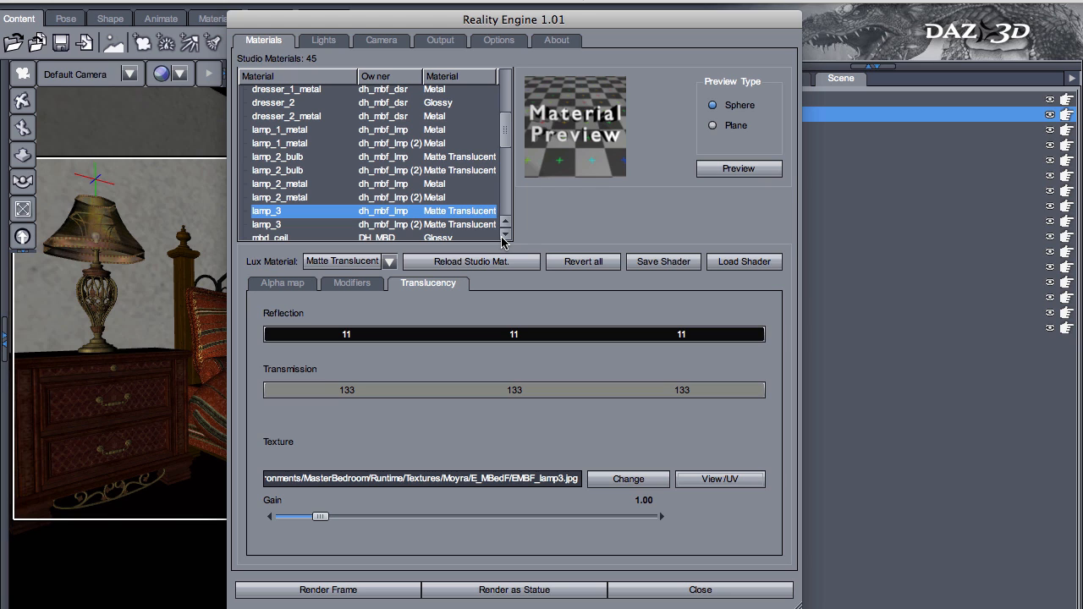
click(284, 283)
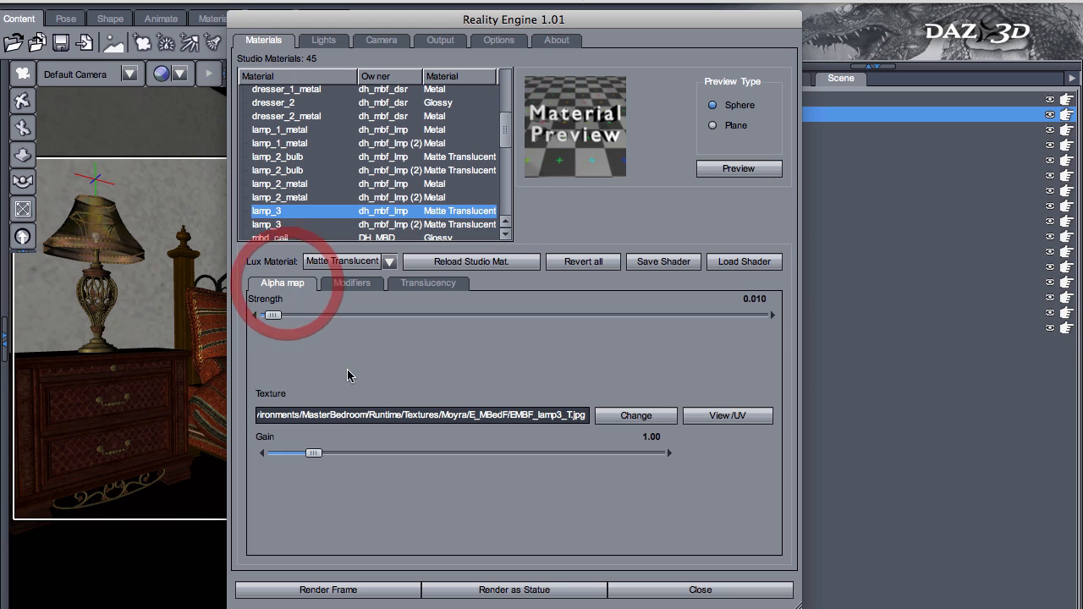
click(601, 414)
click(432, 286)
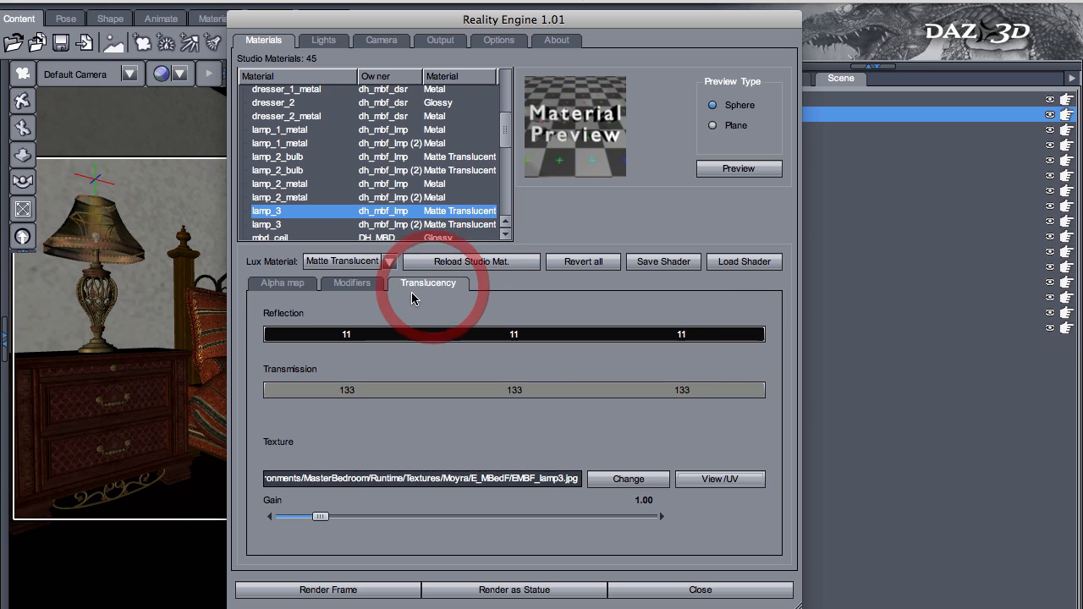
- Switch between the rendered bedroom image in Preview and the Reality Engine window to compare the lampshade with its translucency settings
key(super+Tab)
super+click(318, 296)
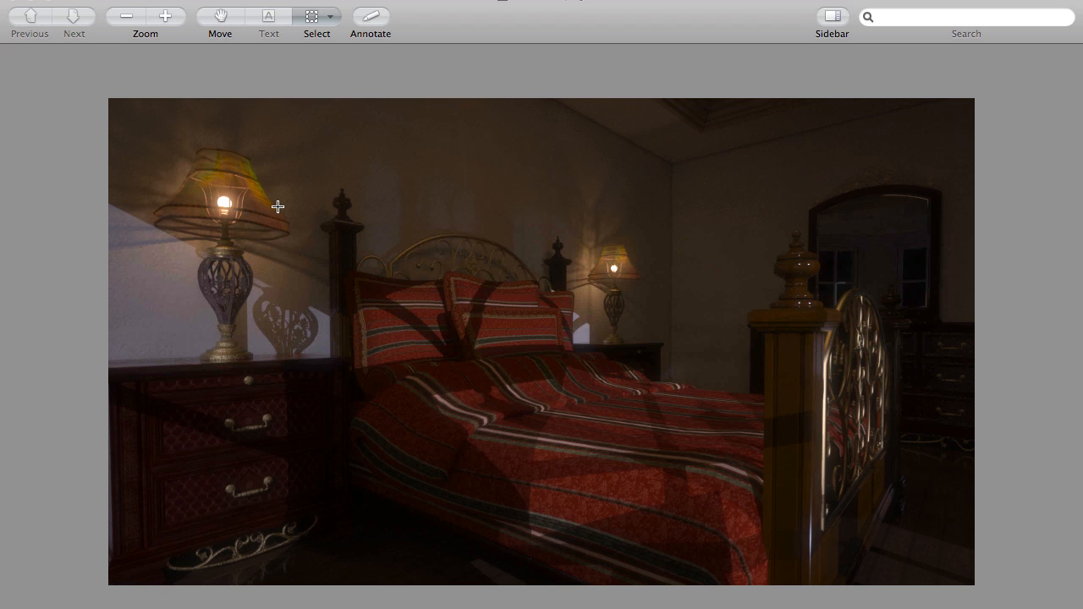
key(super+Tab)
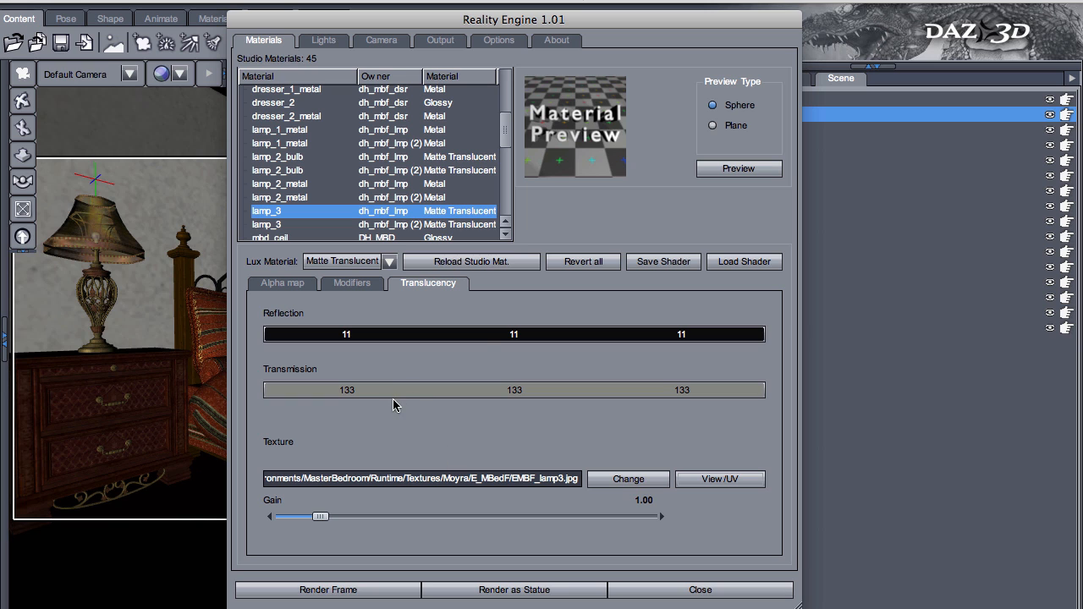
key(super+Tab)
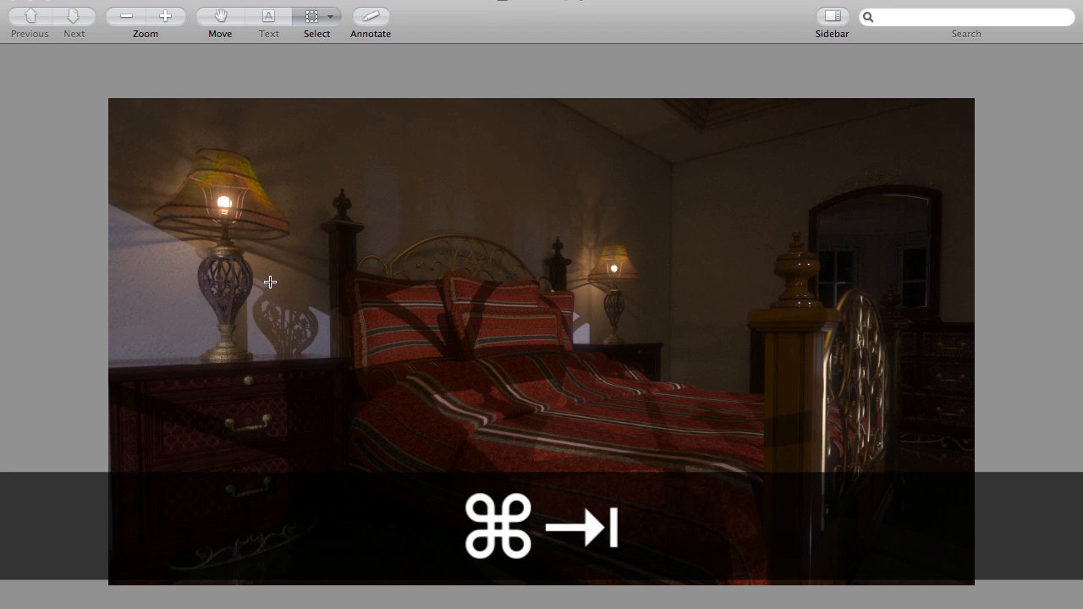
key(super+Tab)
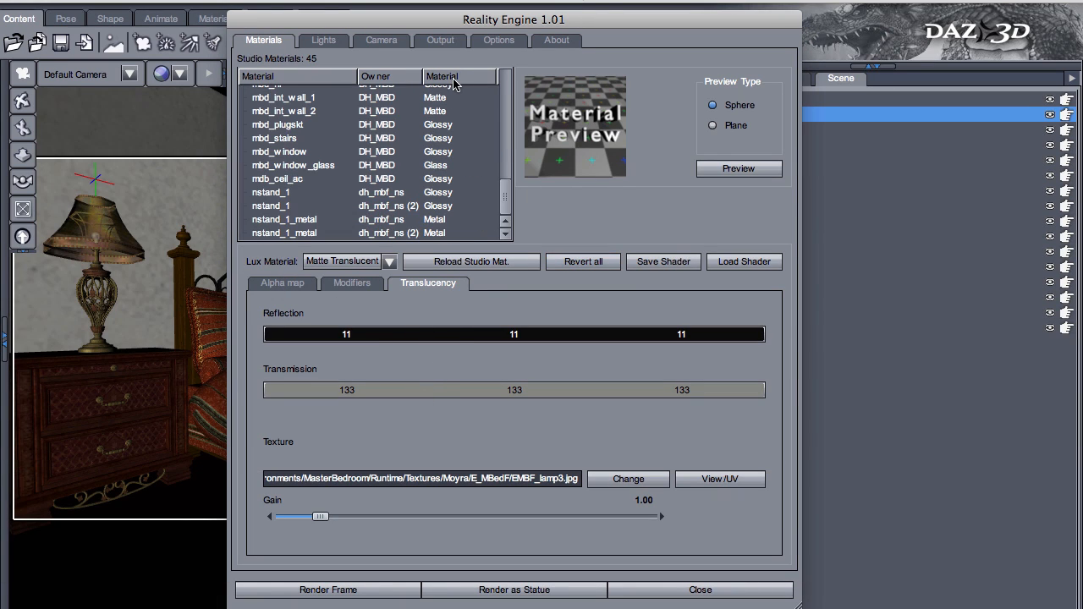
- Sort the material list by material type, examine the DH_MBD ceiling light, door and window glass materials, and check the rendered image
click(442, 74)
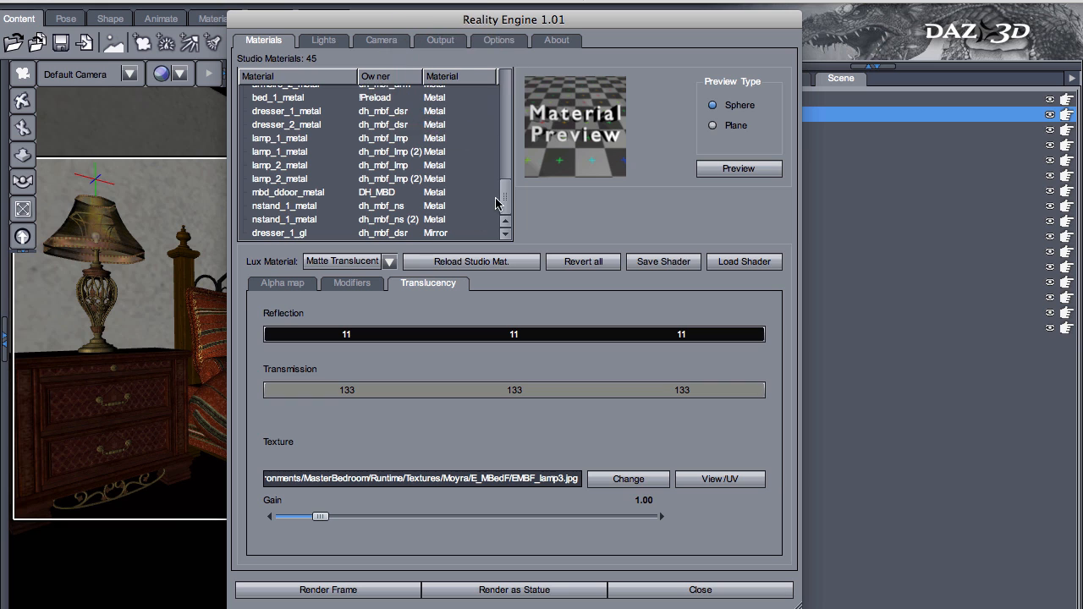
drag(505, 197, 513, 89)
click(436, 93)
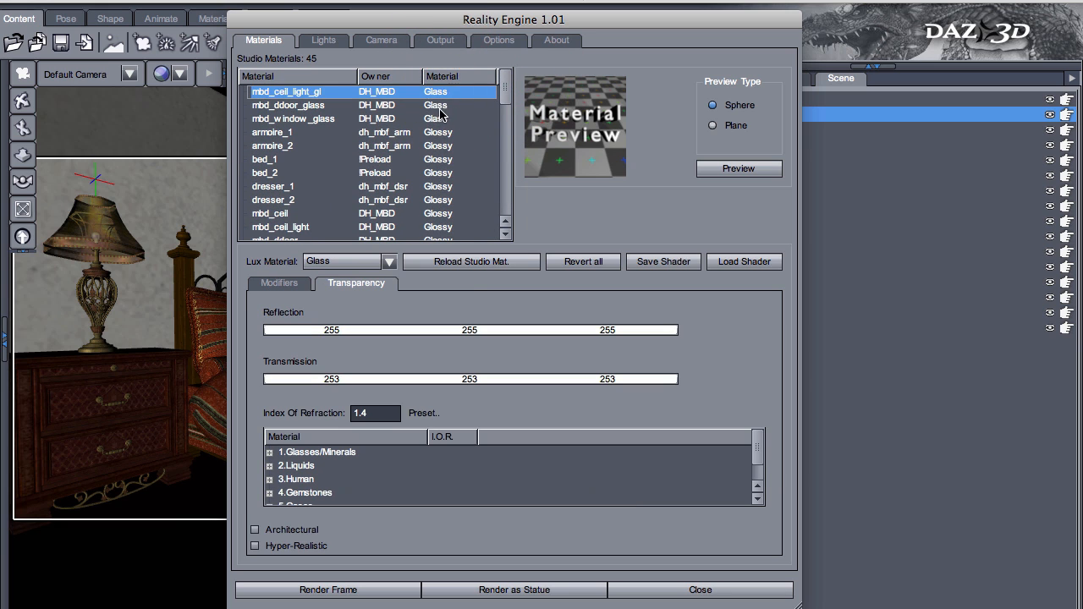
click(440, 106)
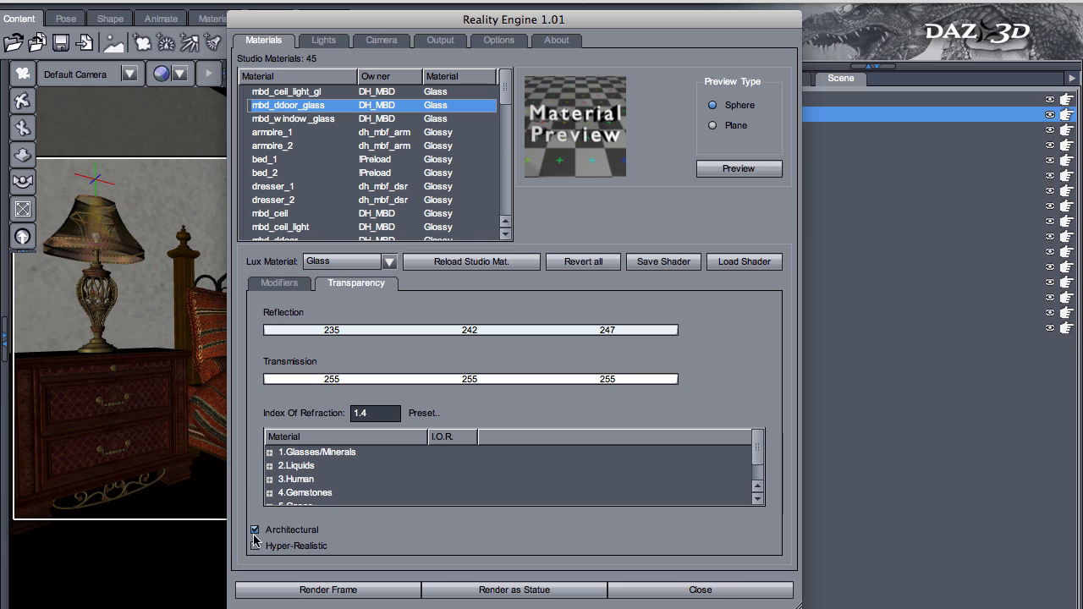
click(448, 118)
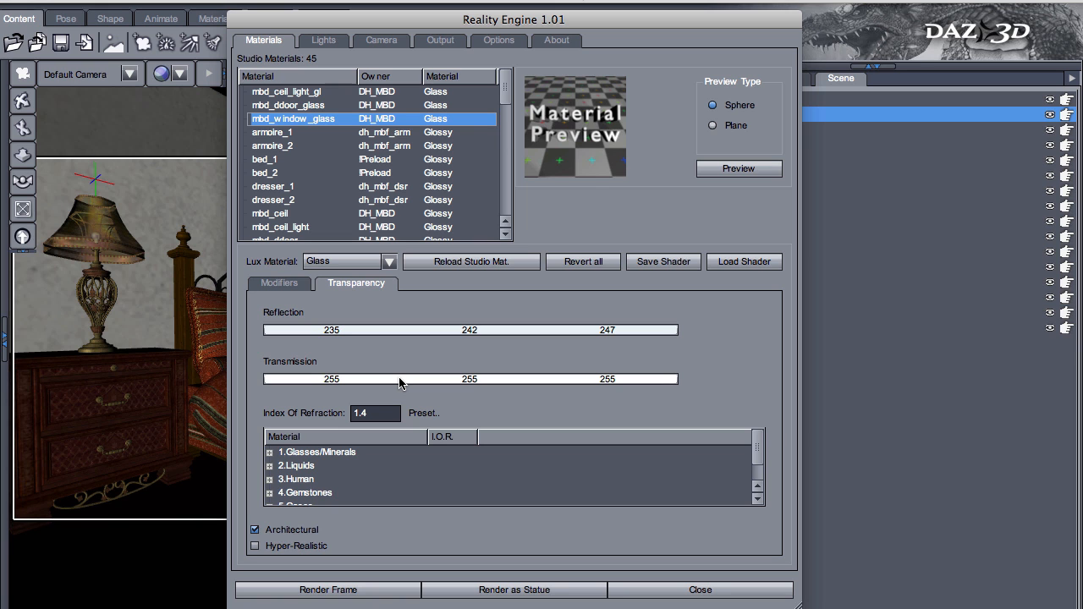
key(Up)
key(super+Tab)
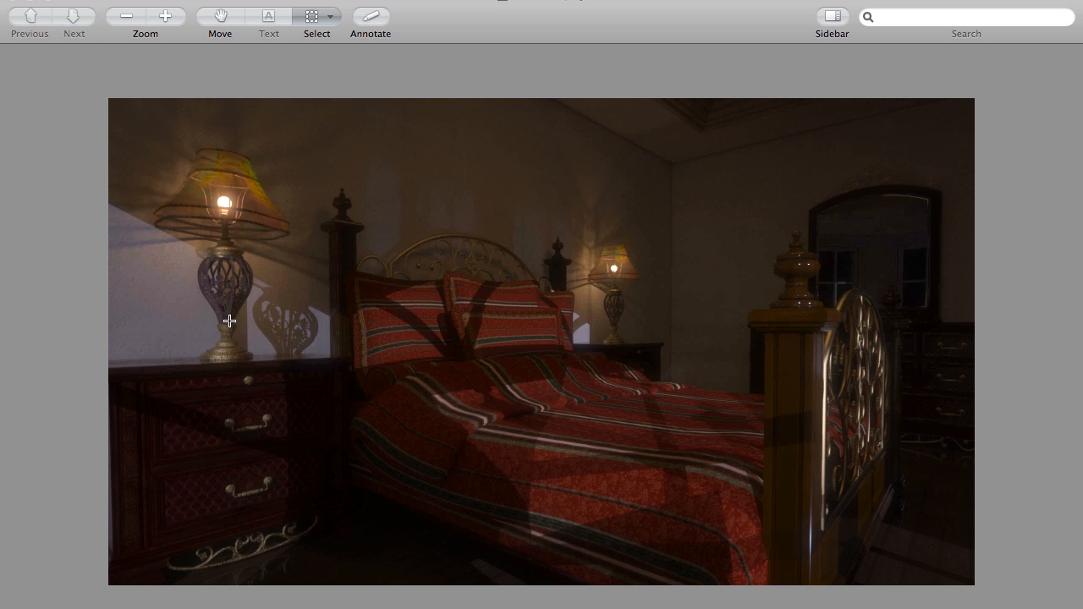
key(super+Tab)
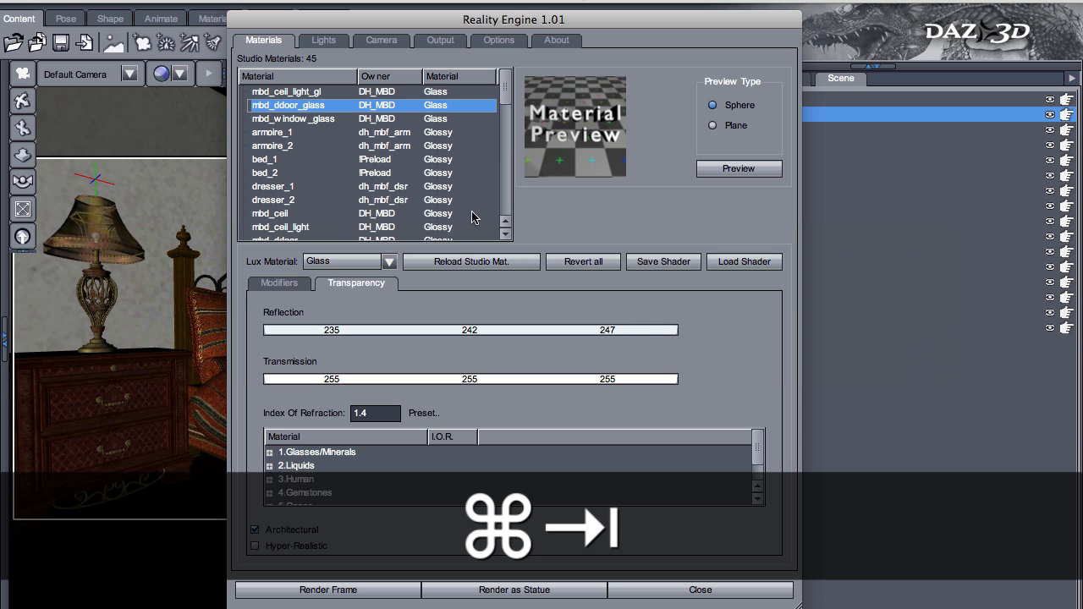
- Reverse the material type sorting, examine the bed_1_metal material and both lamps' lamp_1_metal, and compare the metal with the rendered image
click(461, 78)
drag(496, 95, 471, 95)
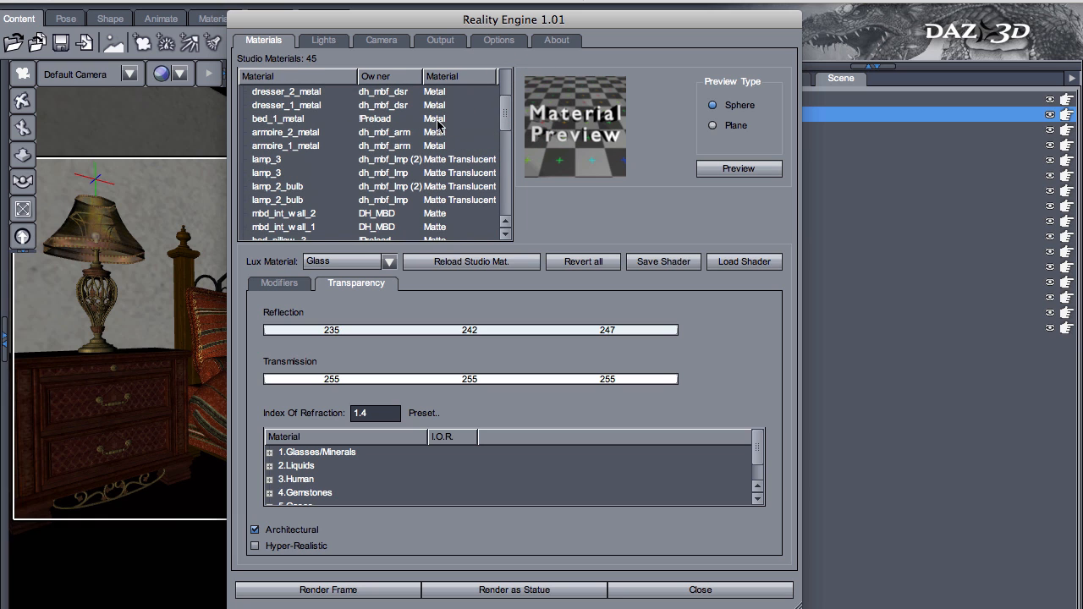
click(293, 119)
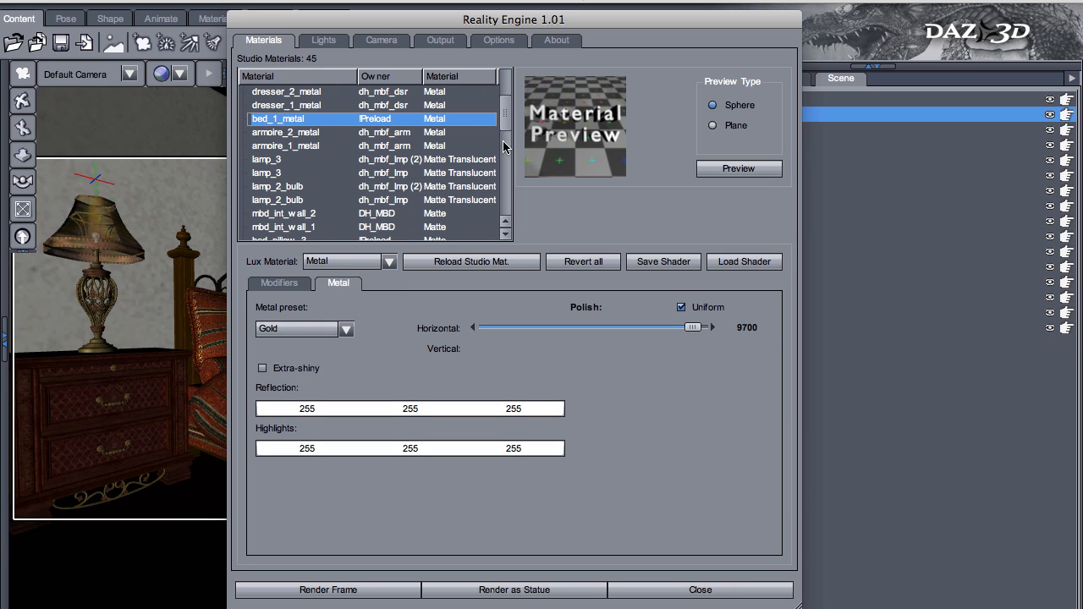
drag(511, 117, 514, 97)
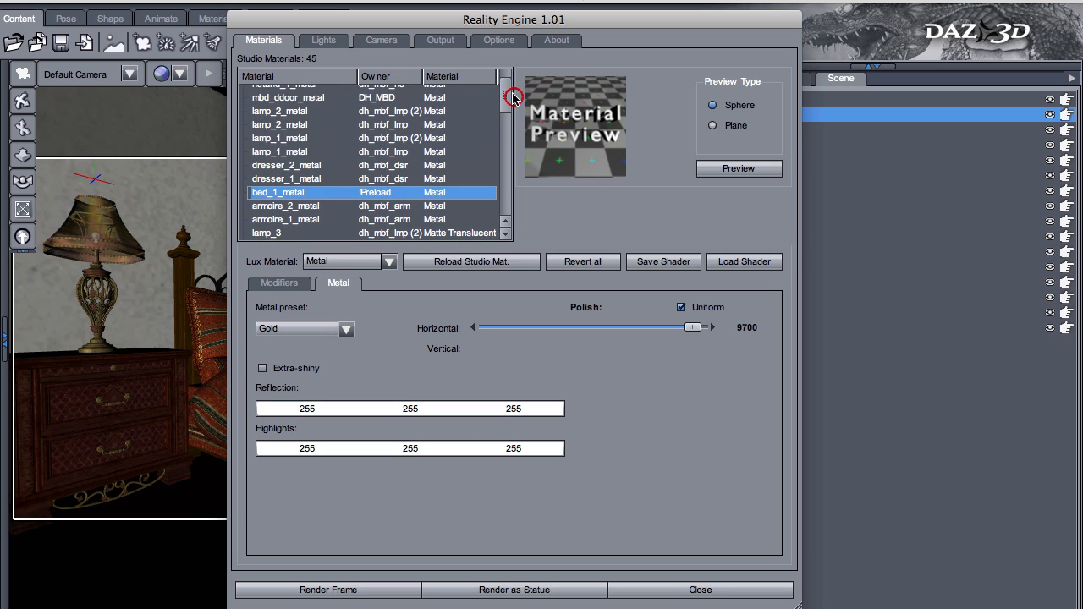
click(302, 151)
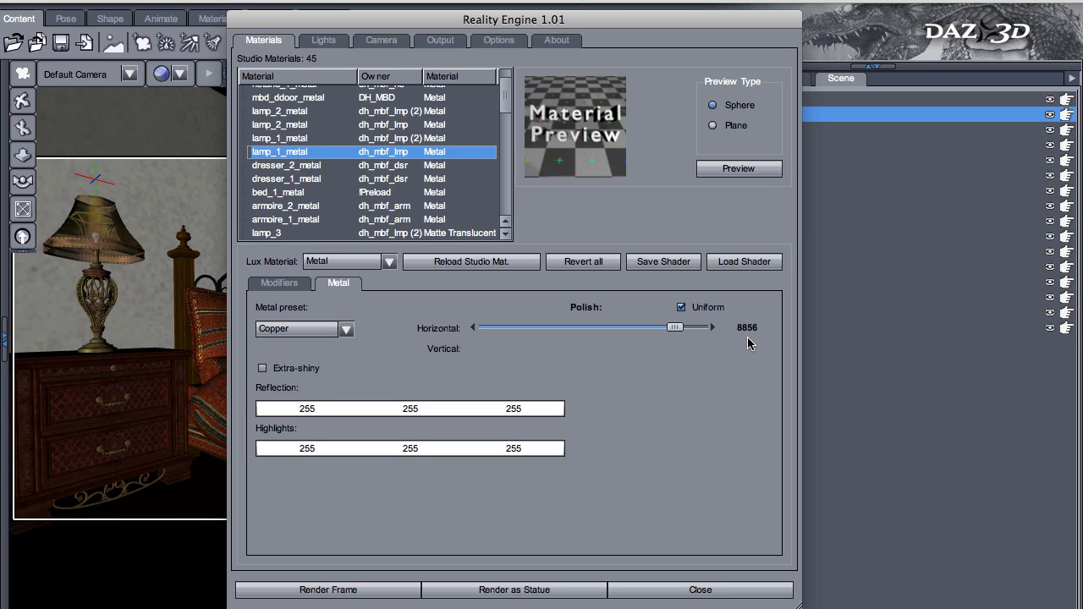
click(290, 138)
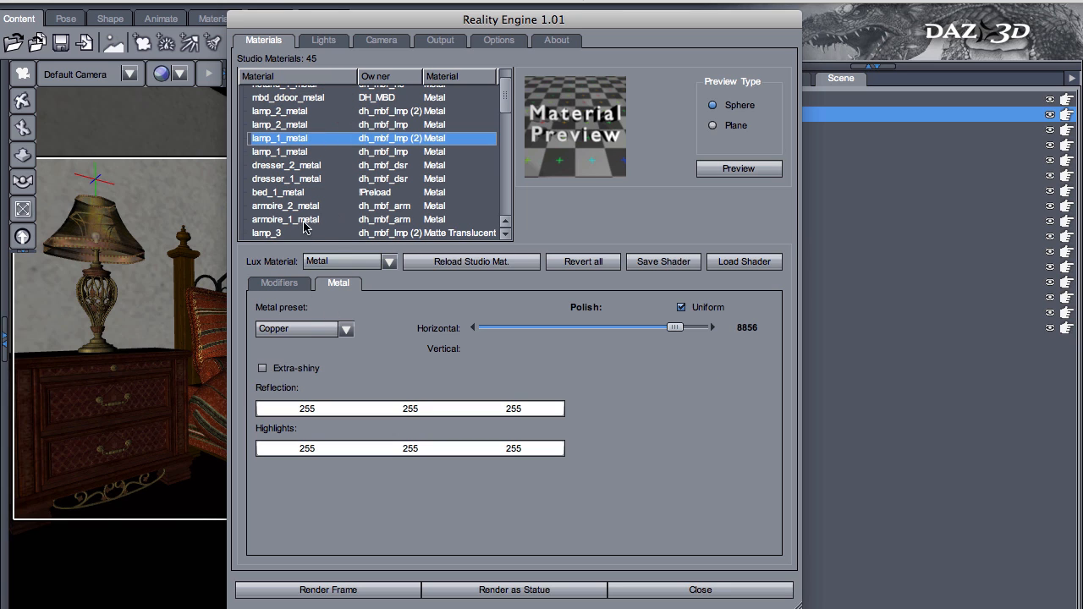
key(super+Tab)
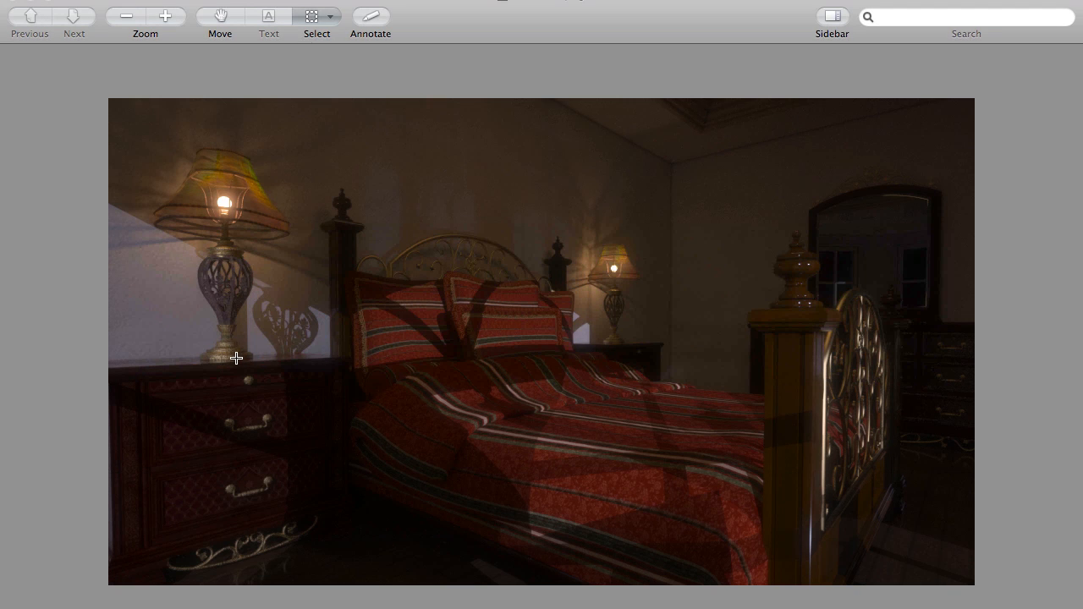
key(super+Tab)
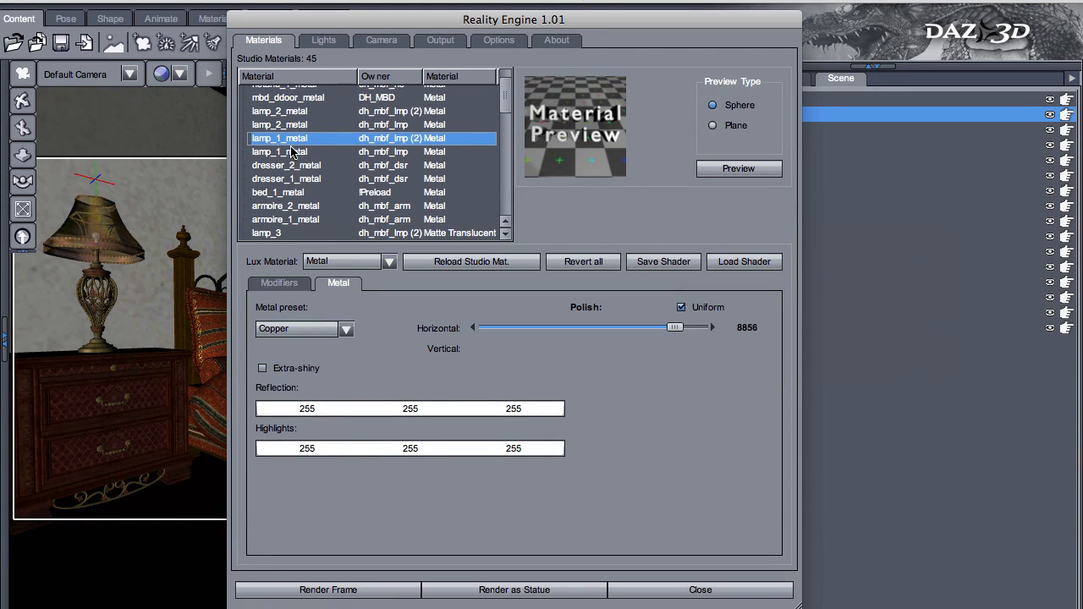
- Examine the metal settings and bump map modifiers of dh_mbf_lmp's lamp_2_metal, and compare them with the rendered image
click(308, 125)
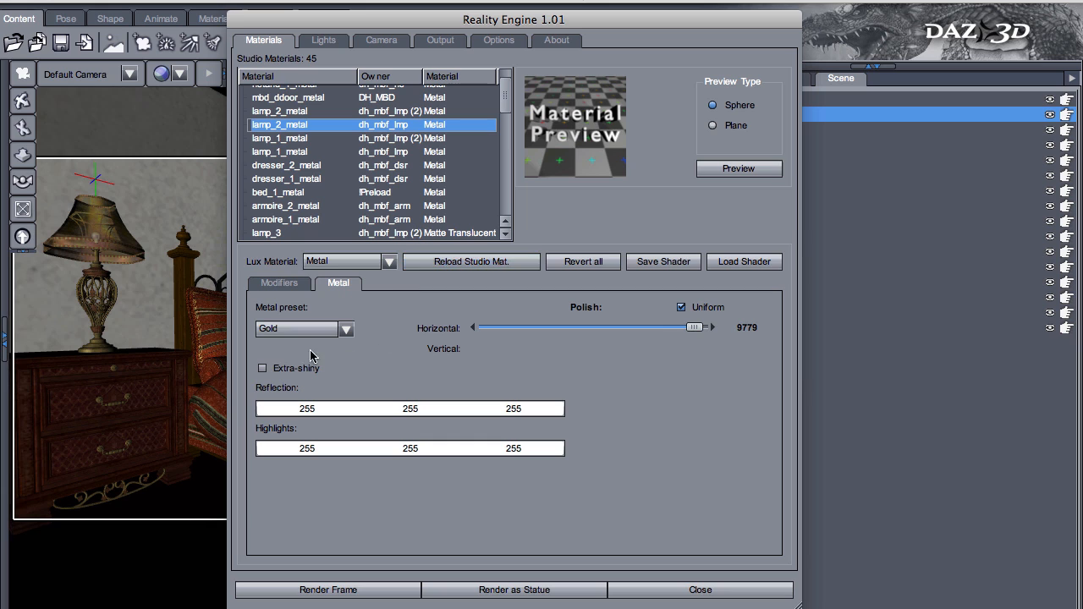
click(292, 285)
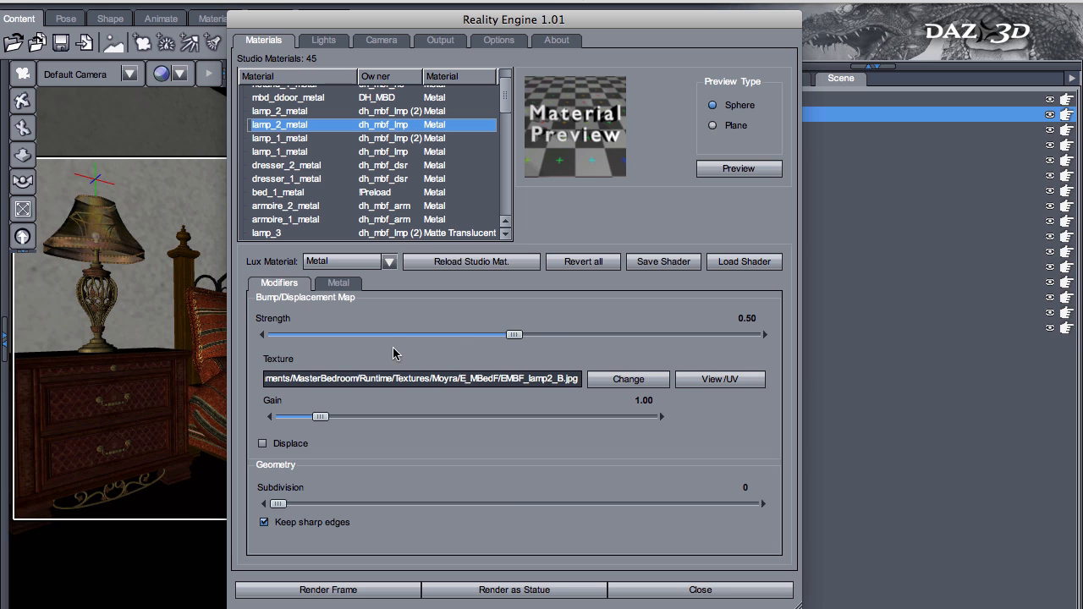
key(super+Tab)
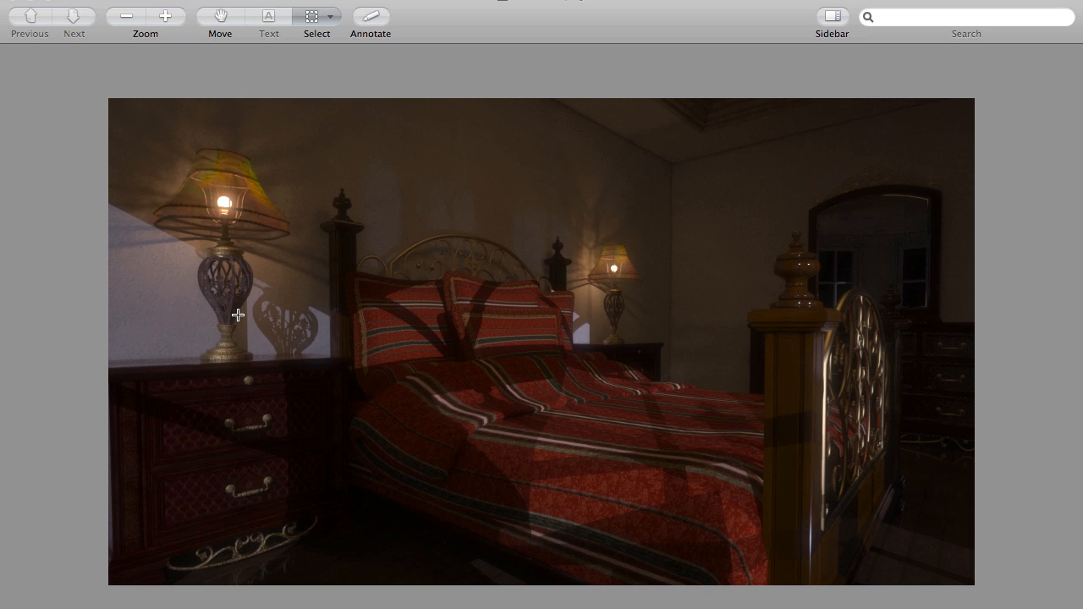
key(super+Tab)
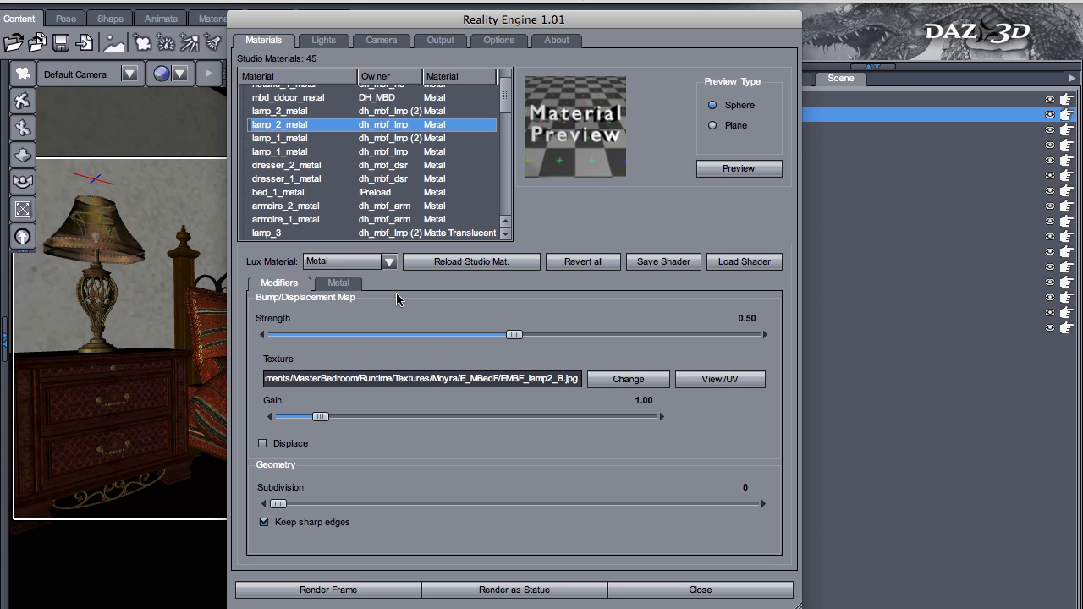
- Open the Reality light list, widen the light name column, and review the power of each mesh light and the Moon spotlights
click(325, 41)
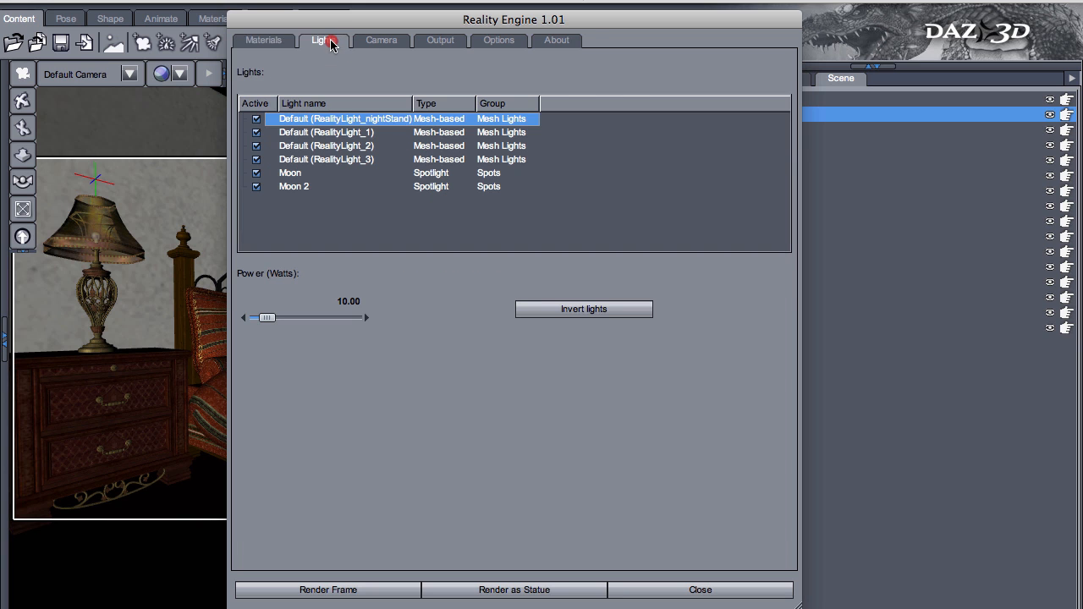
drag(412, 104, 418, 103)
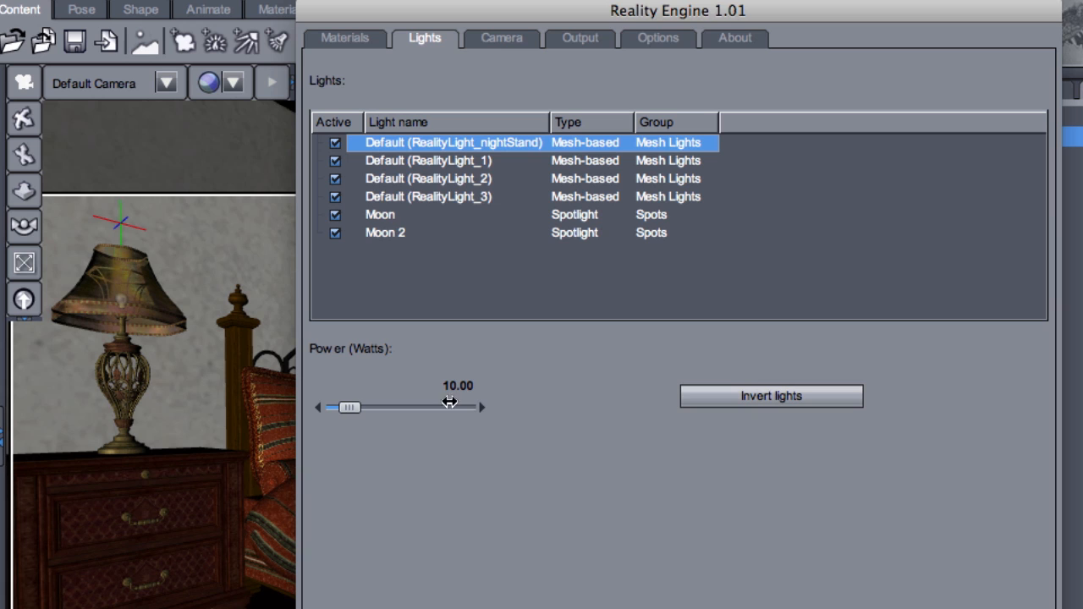
click(464, 161)
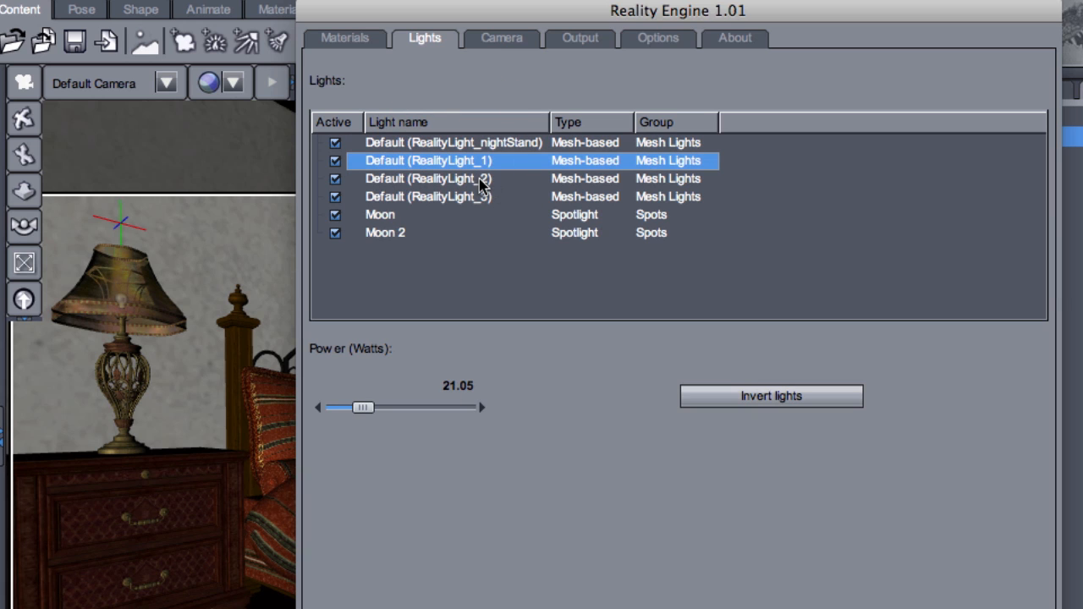
click(481, 180)
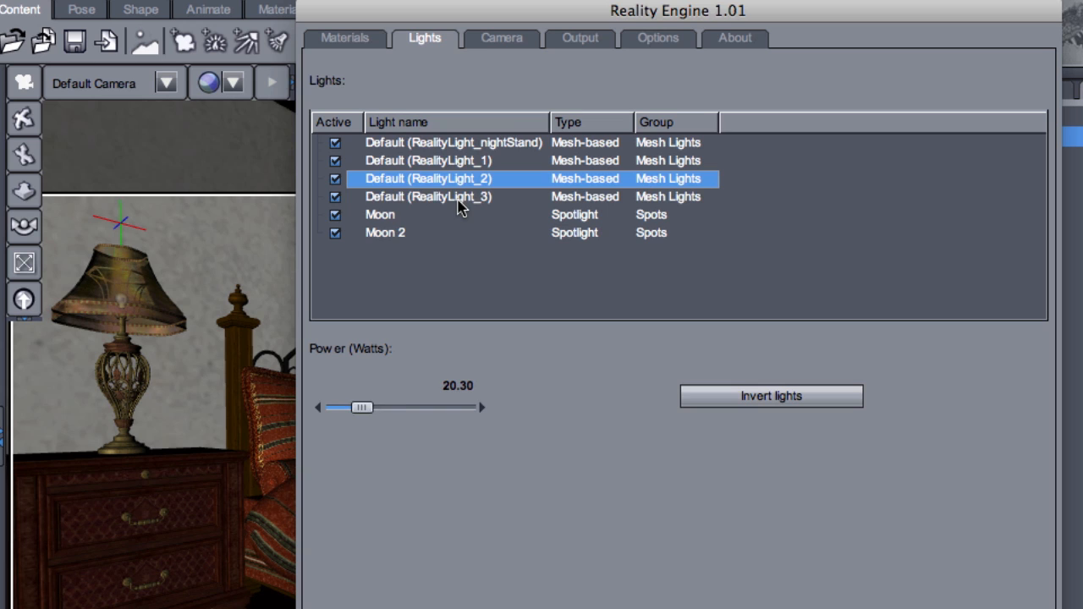
click(461, 197)
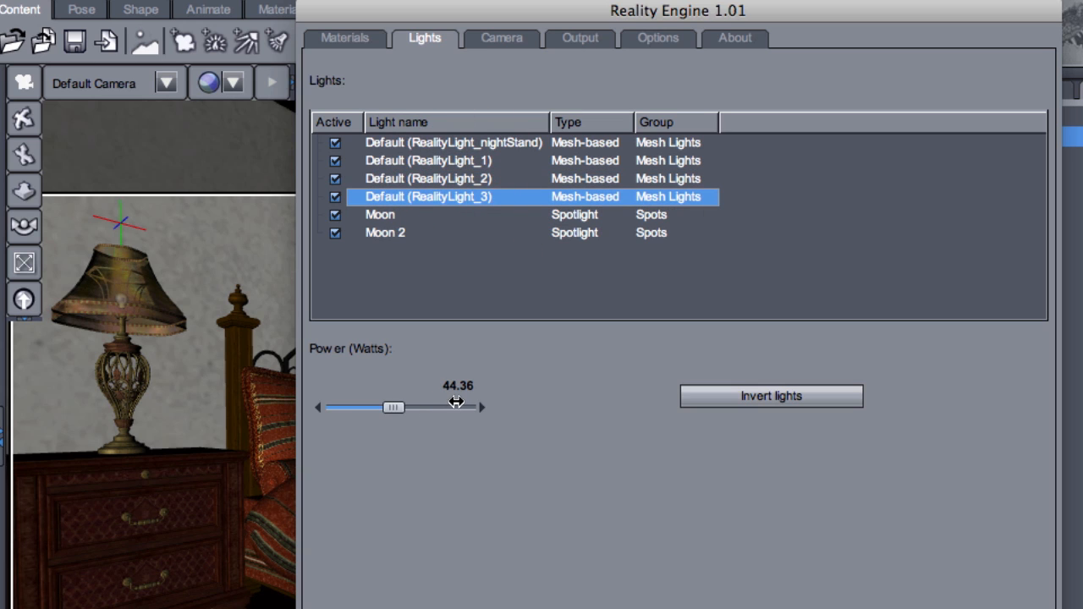
click(517, 214)
click(512, 232)
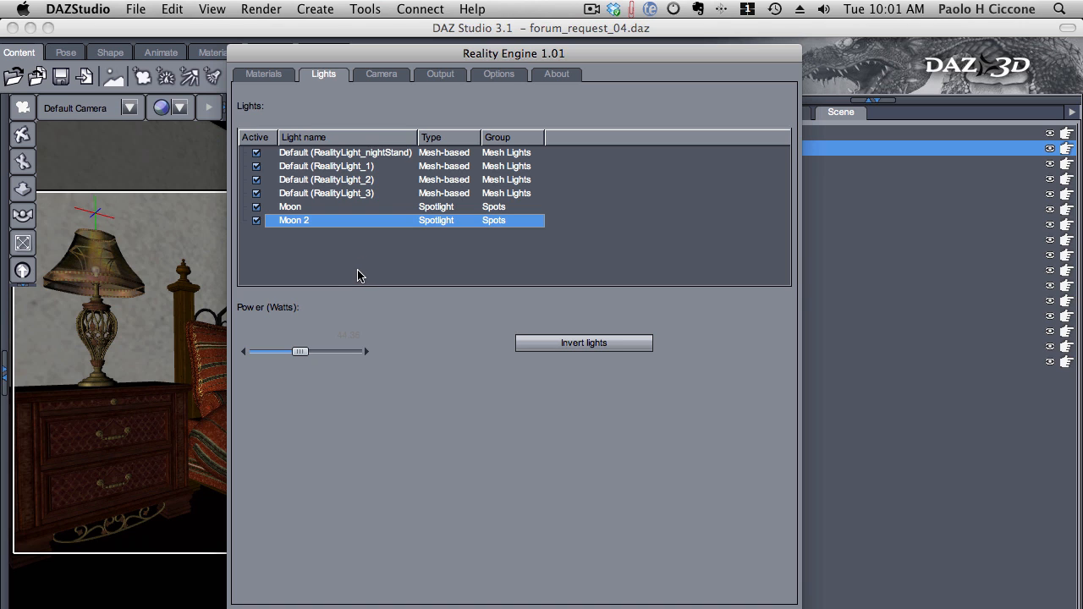
- Switch to LuxRender with the bedroom render and expand the Lens Effects settings
key(super+Tab)
key(super+Tab)
key(super+Tab)
key(super+Tab)
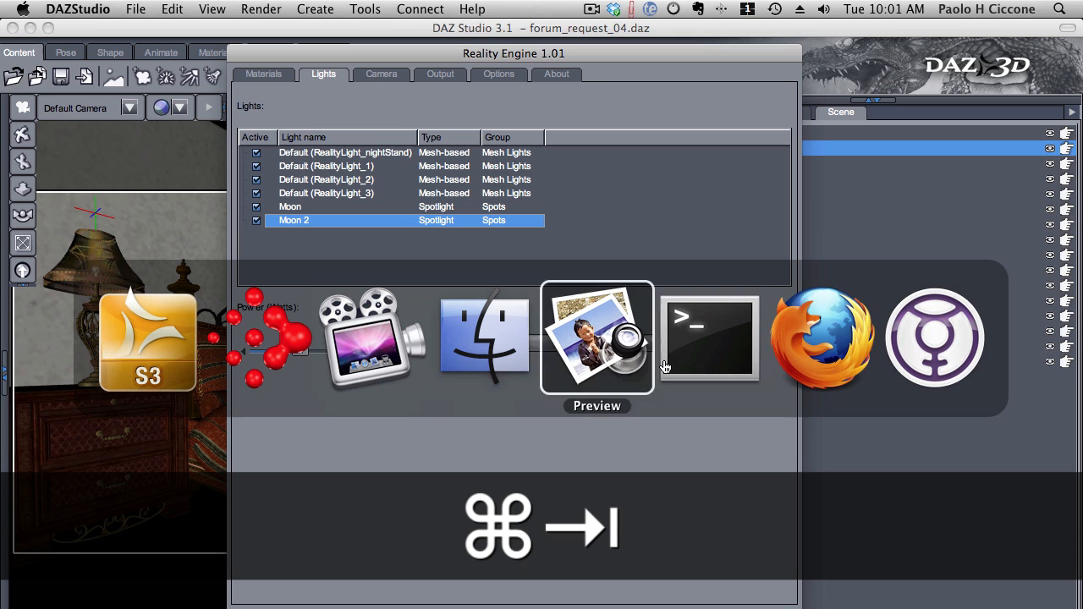
click(268, 338)
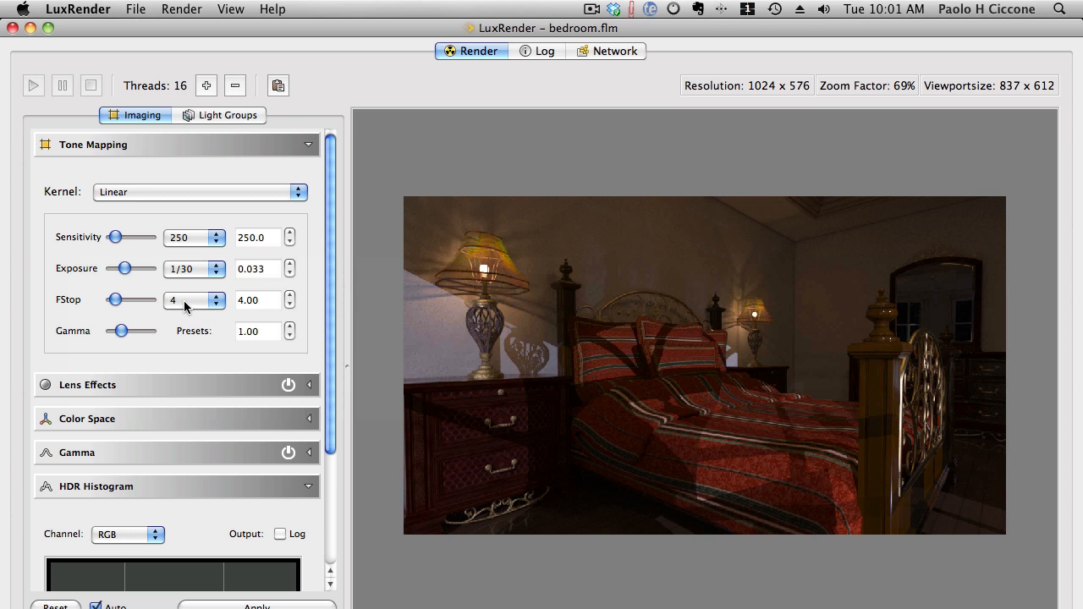
drag(332, 230, 319, 352)
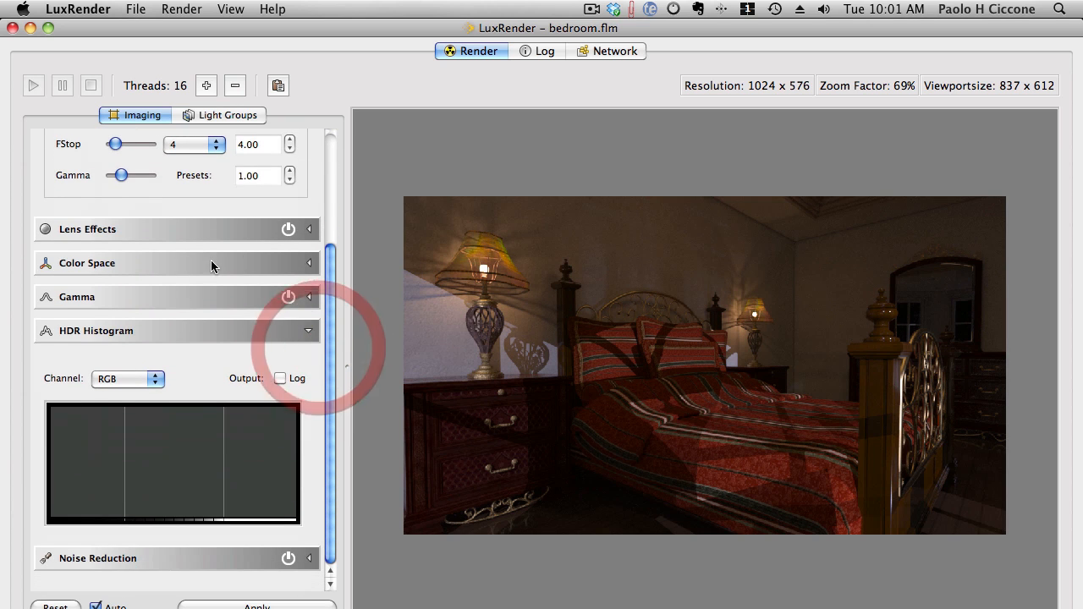
click(308, 230)
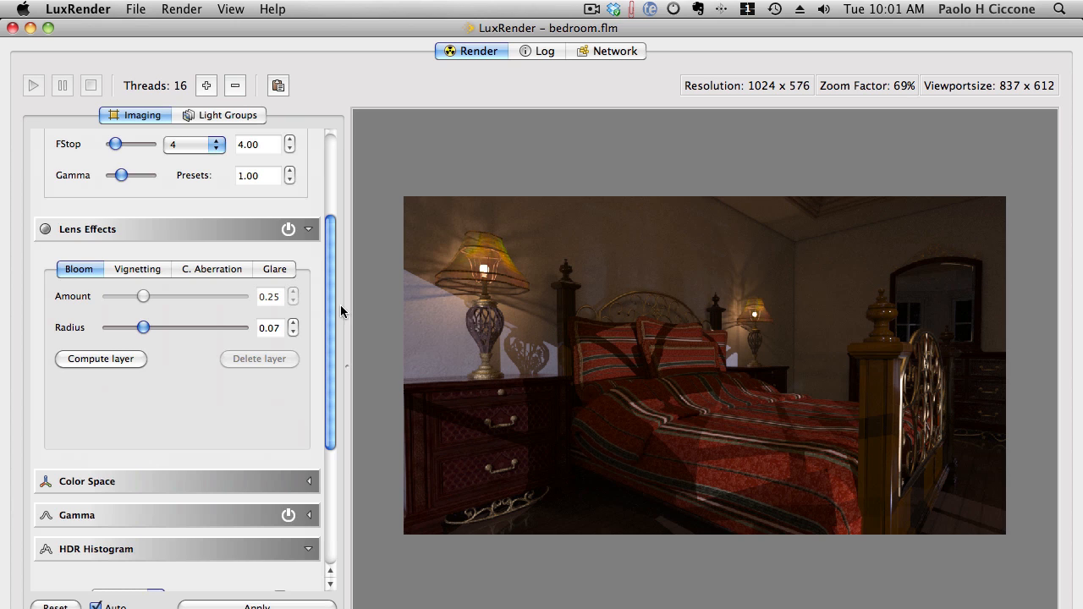
- Open the light groups, expand Mesh Lights, and set its black body temperature to 3408
drag(330, 307, 331, 347)
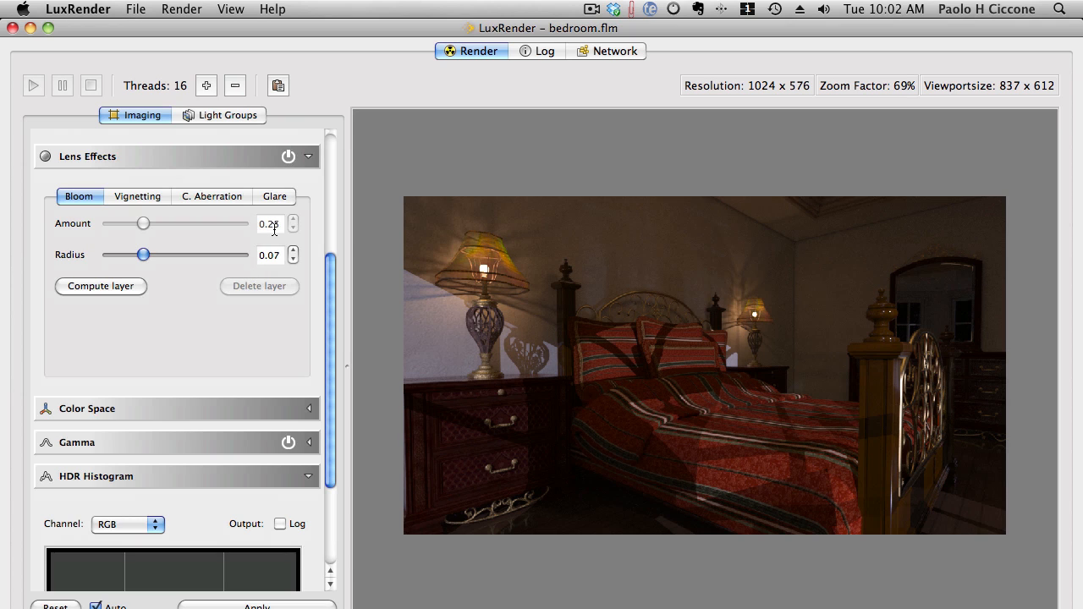
click(236, 117)
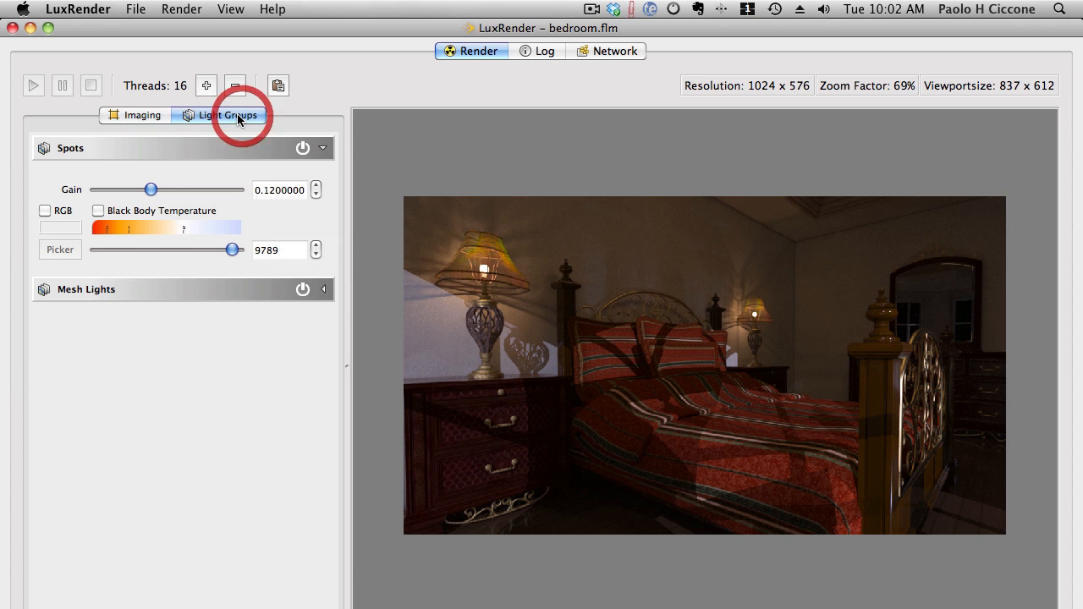
click(322, 290)
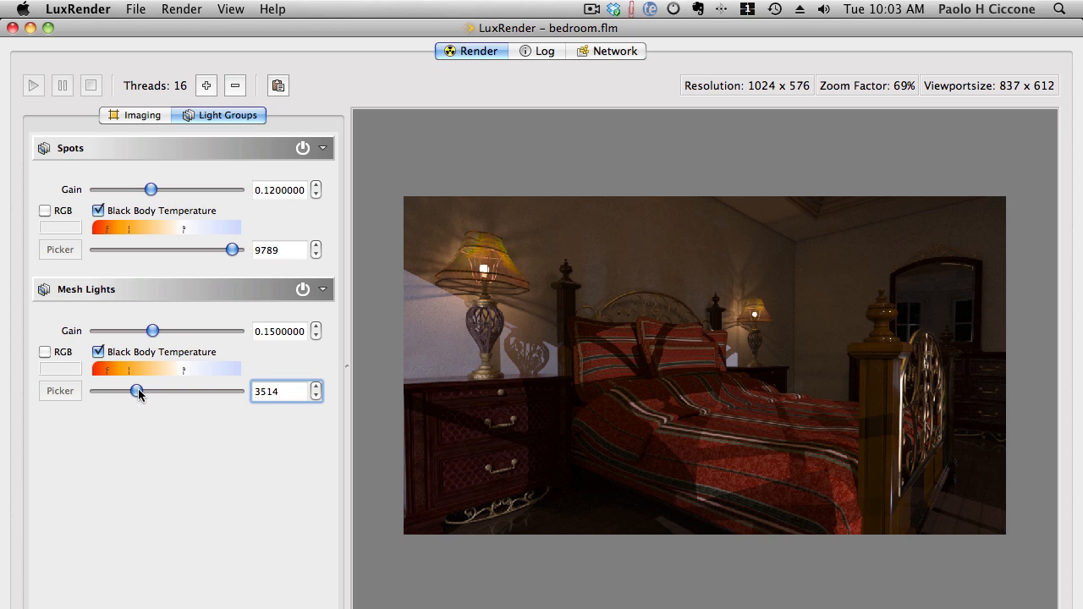
mouse_move(137, 392)
mouse_down()
mouse_move(169, 393)
mouse_move(134, 403)
mouse_up()
drag(133, 400, 133, 402)
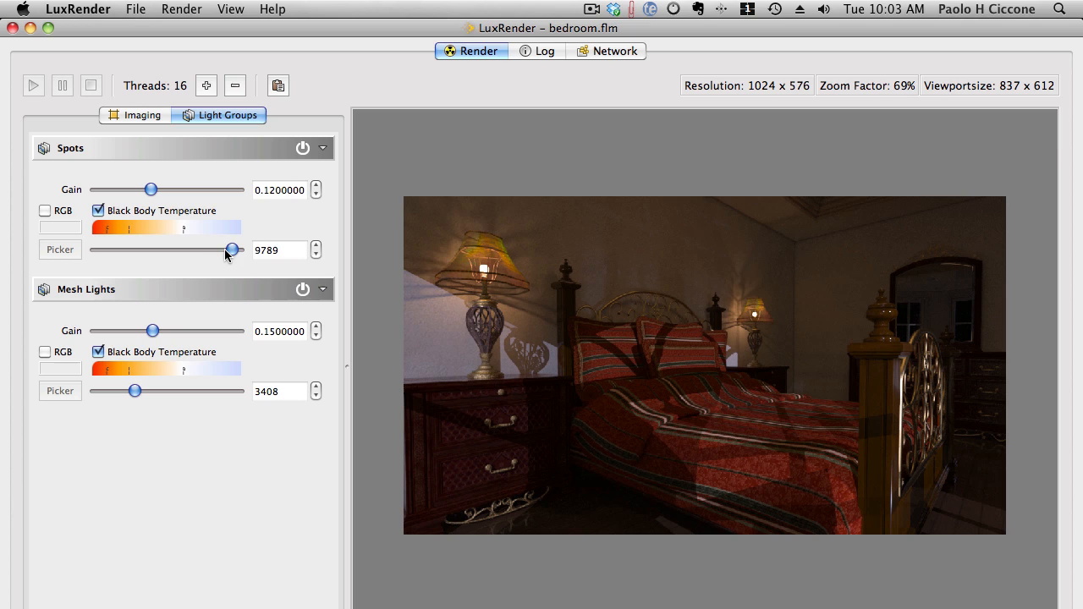
- Try a black body temperature of 6500 on the Spots light group
double_click(257, 250)
text(6500)
key(Tab)
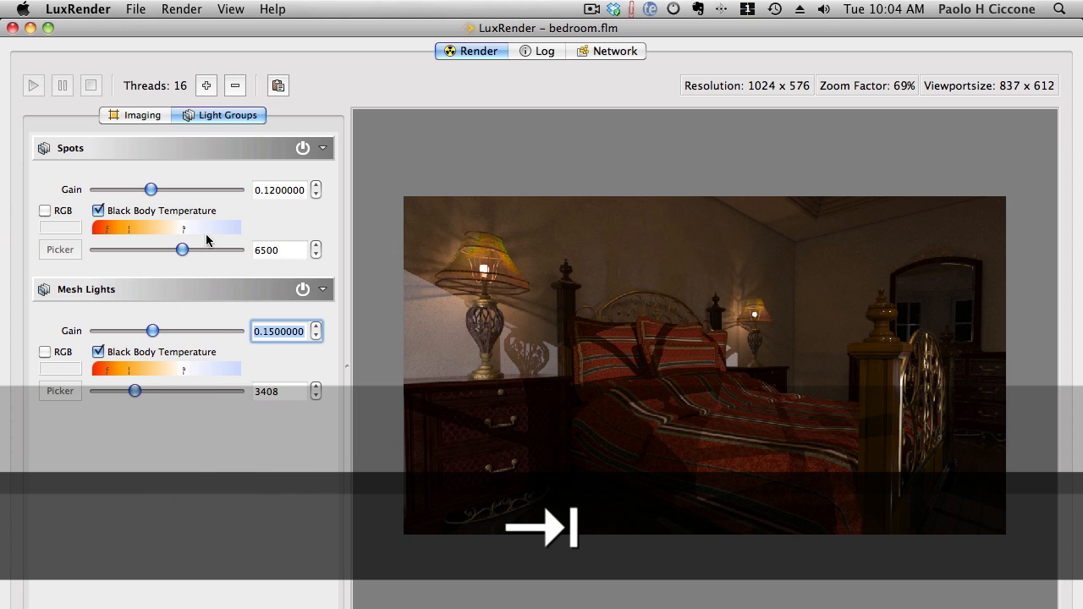
- Set the Spots light group's black body temperature to 9508 and return to the imaging settings
drag(181, 250, 226, 252)
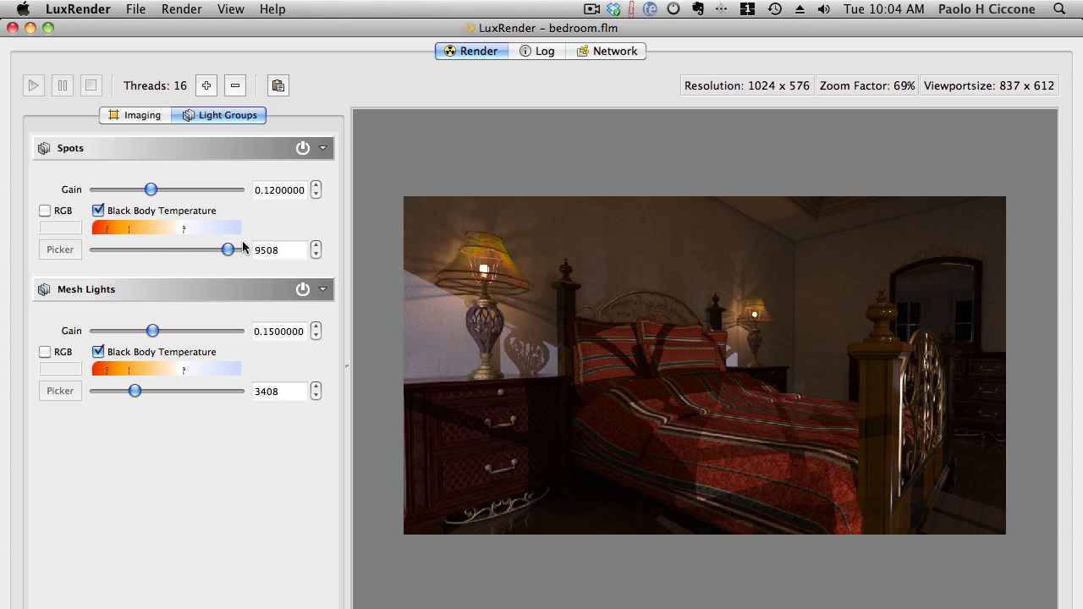
drag(152, 190, 151, 190)
click(146, 115)
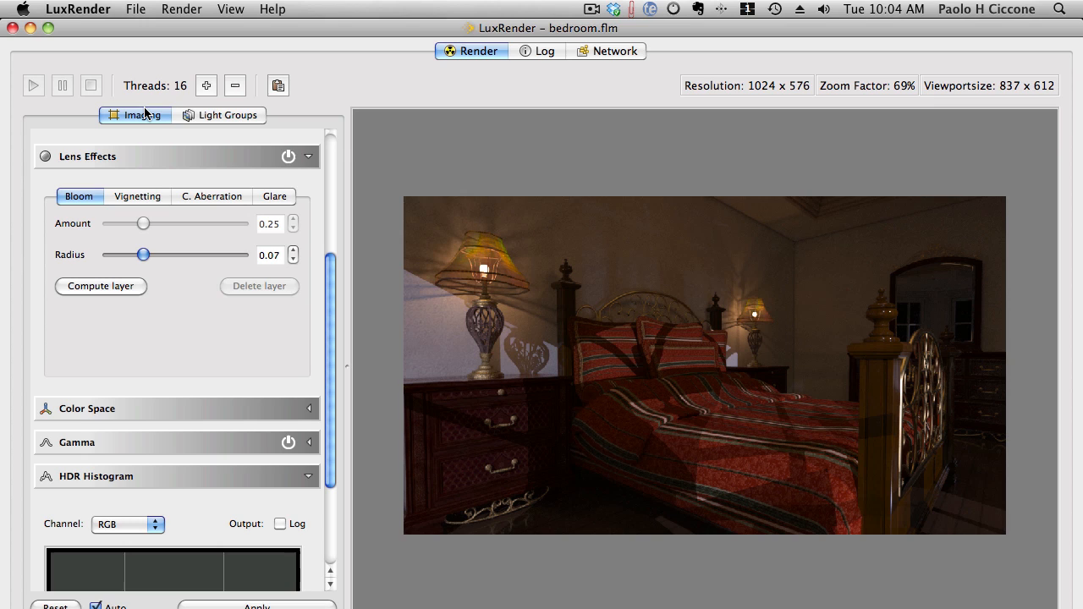